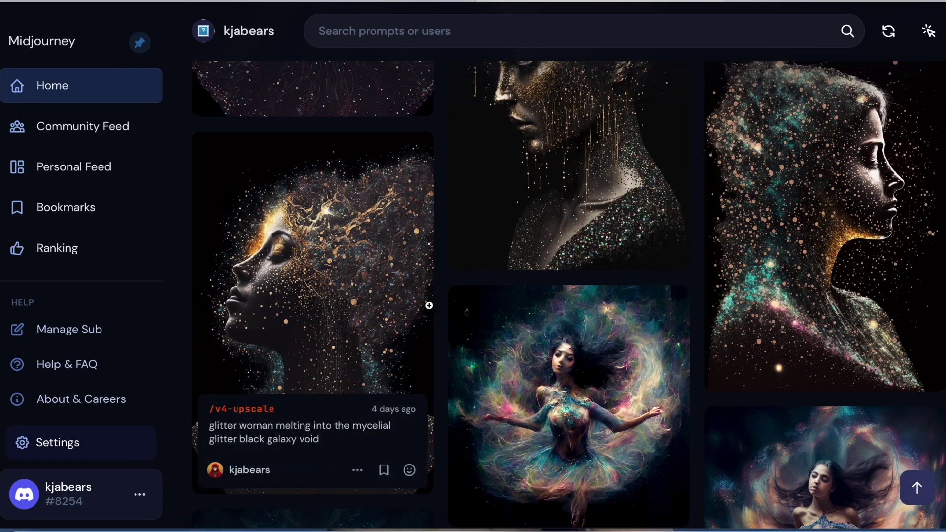
Step: Copy the full command of the Saudi glitter woman galaxy void portrait from the Midjourney feed
scroll(562, 269, up, 7)
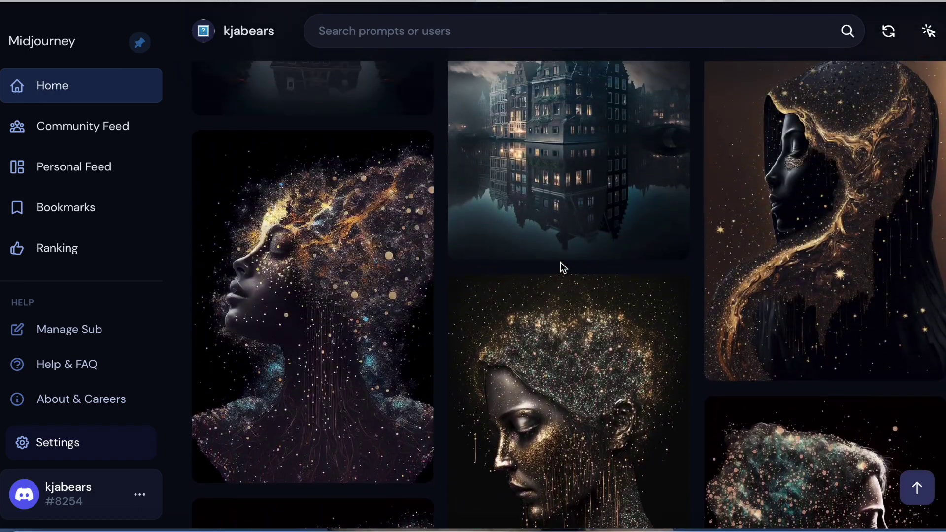
scroll(563, 269, down, 1)
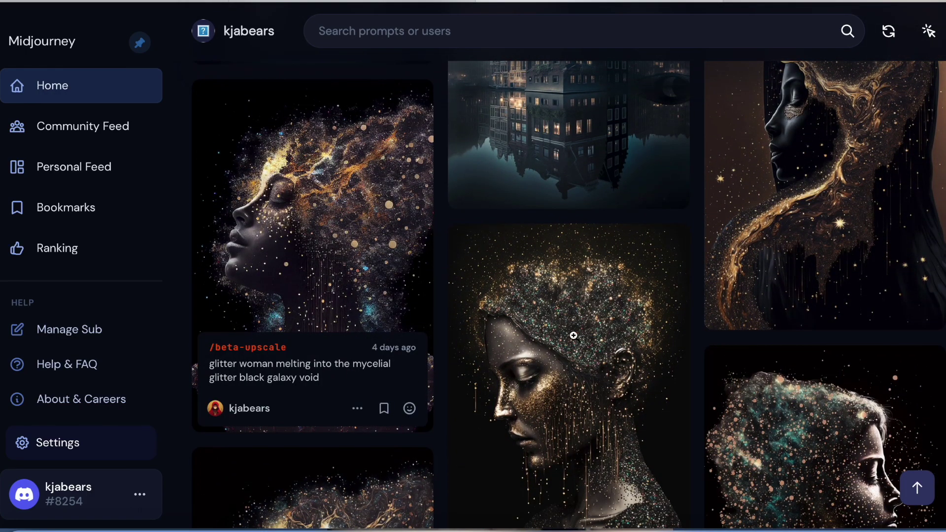
scroll(835, 258, up, 3)
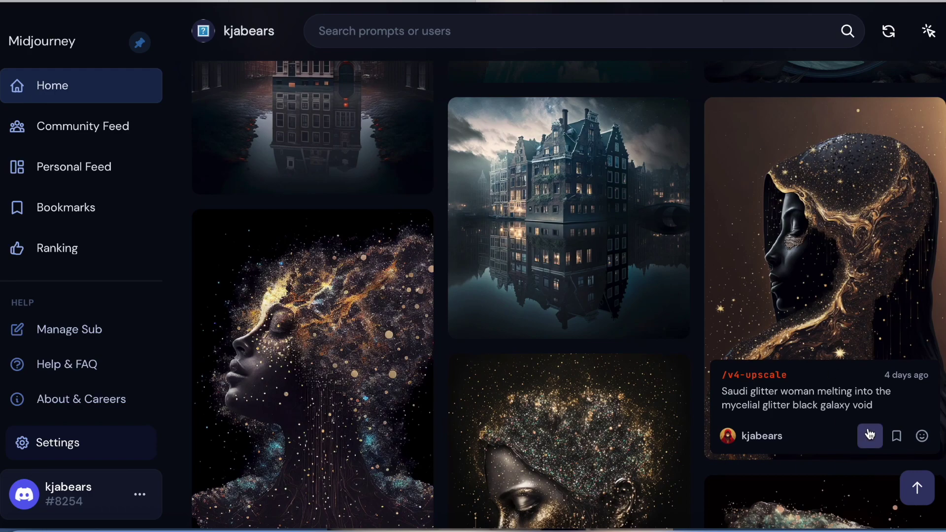
click(870, 435)
click(785, 276)
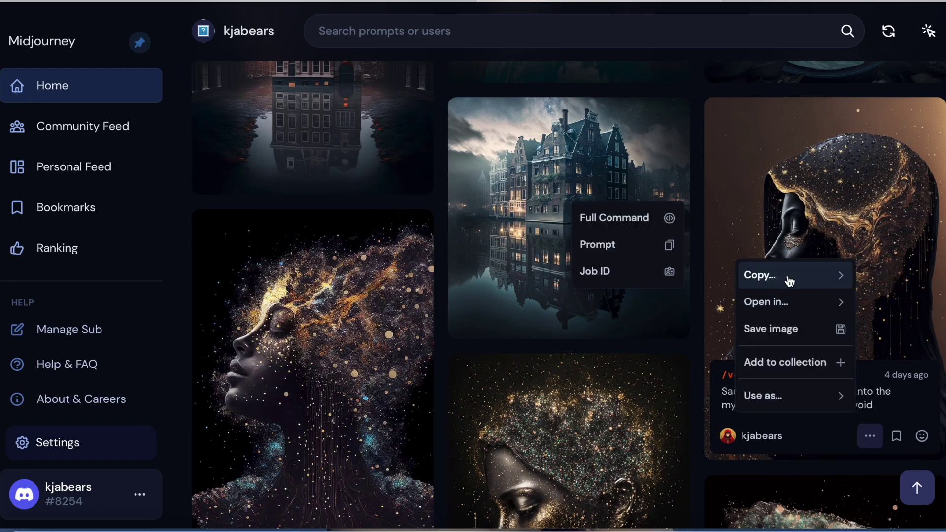
click(640, 218)
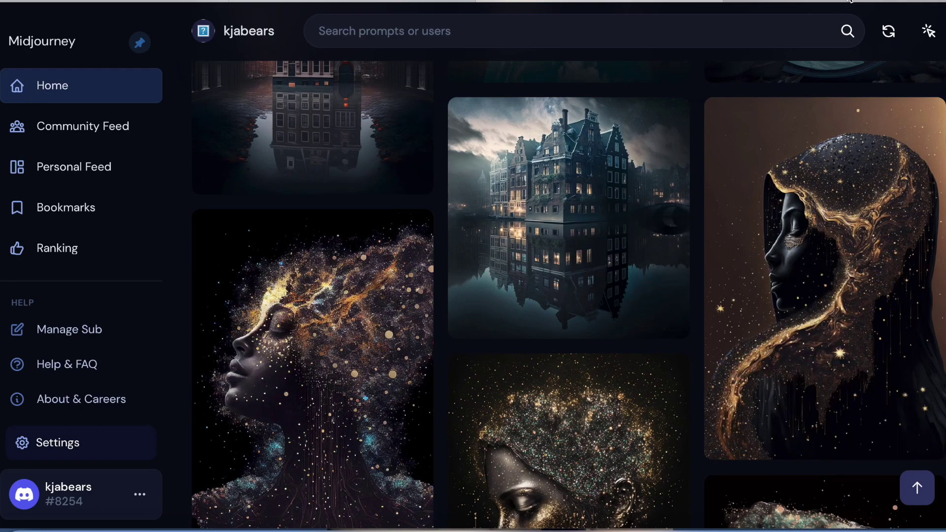
key(alt+Tab)
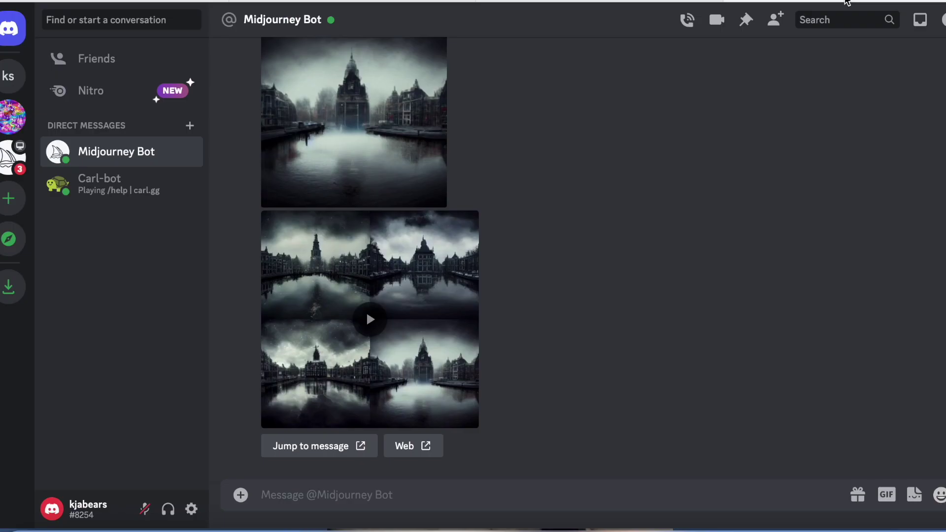
Step: In general-3, submit /imagine with the pasted prompt, replacing --v 4 with --video after --ar 2:3
click(7, 171)
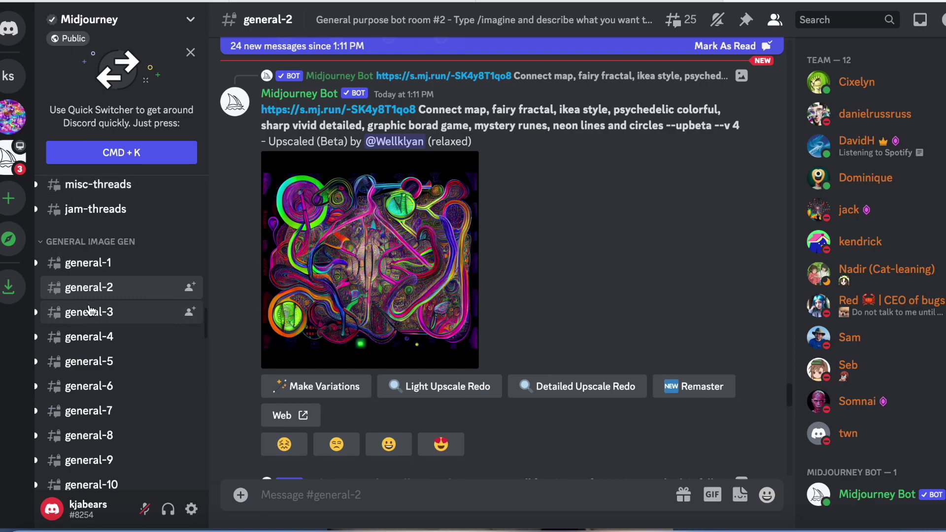
click(89, 311)
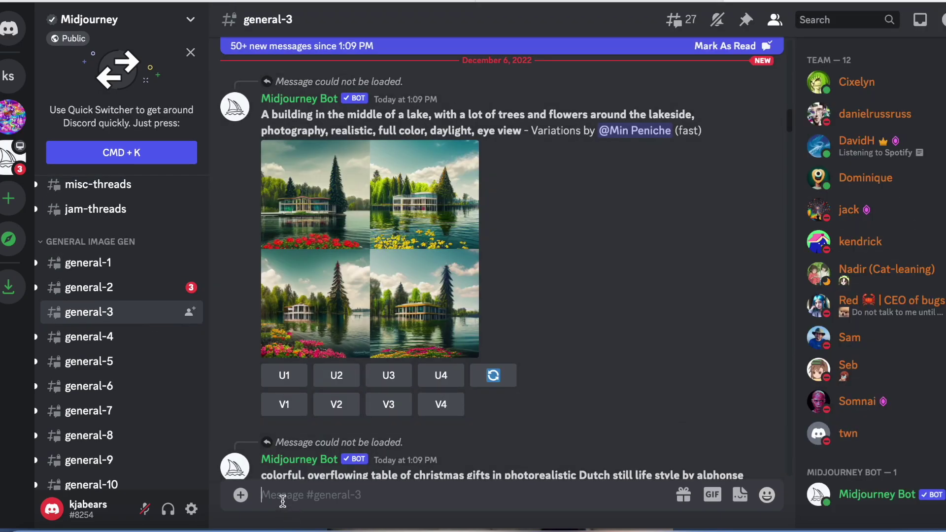
text(/)
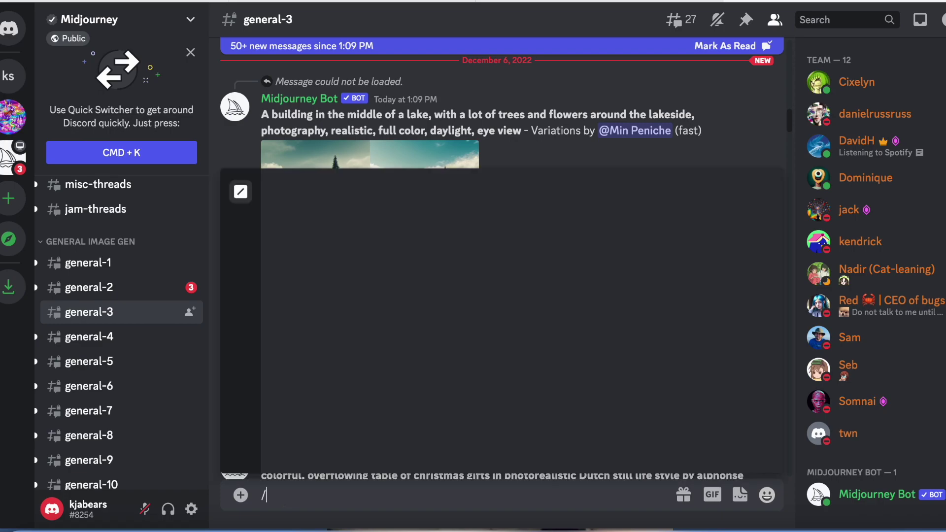
text(imagine)
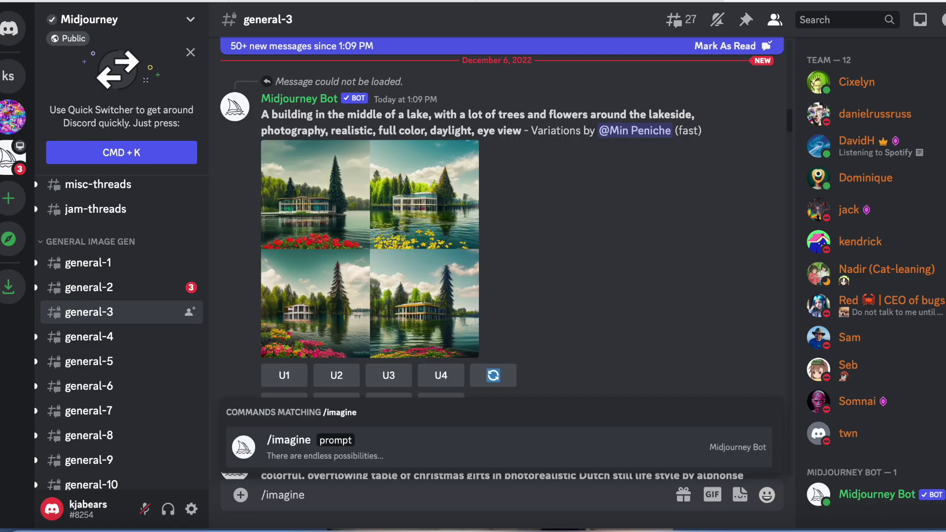
key(Tab)
key(super+v)
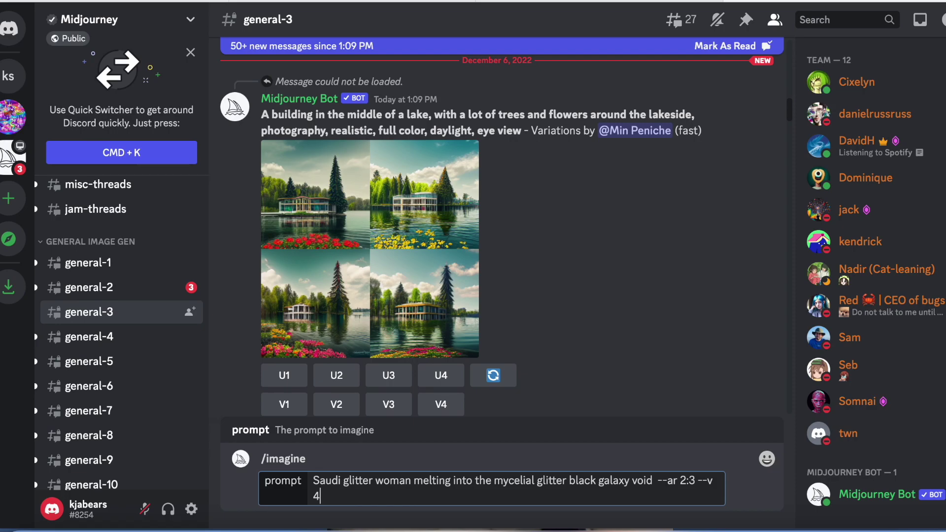
key(BackSpace)
key(BackSpace)
key(BackSpace)
key(BackSpace)
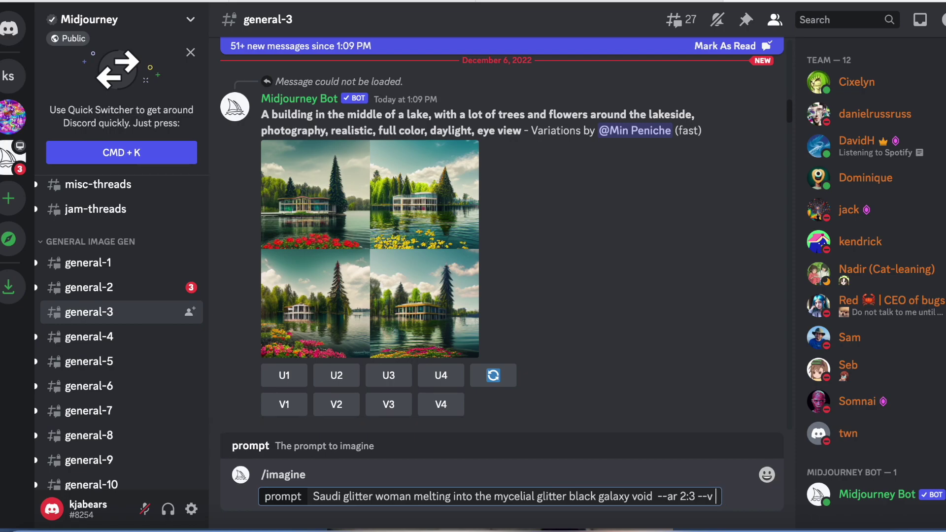
key(BackSpace)
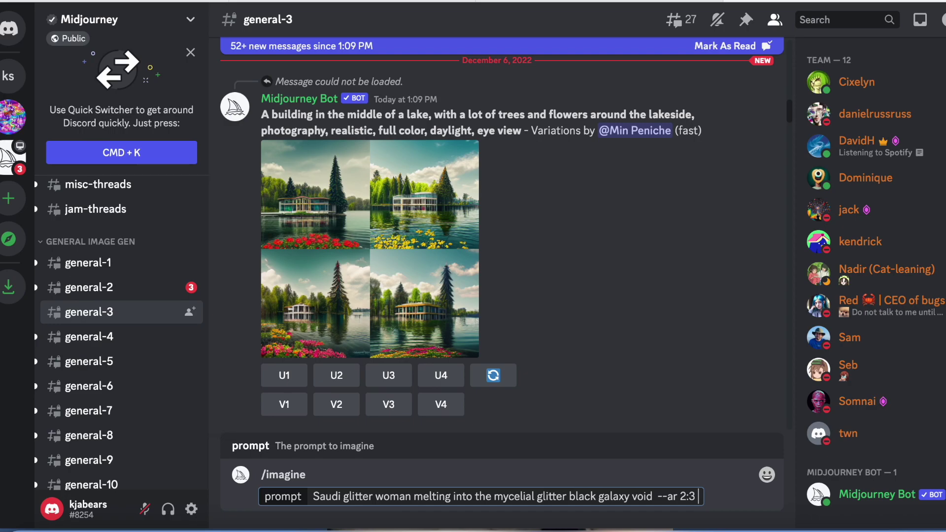
text(--video)
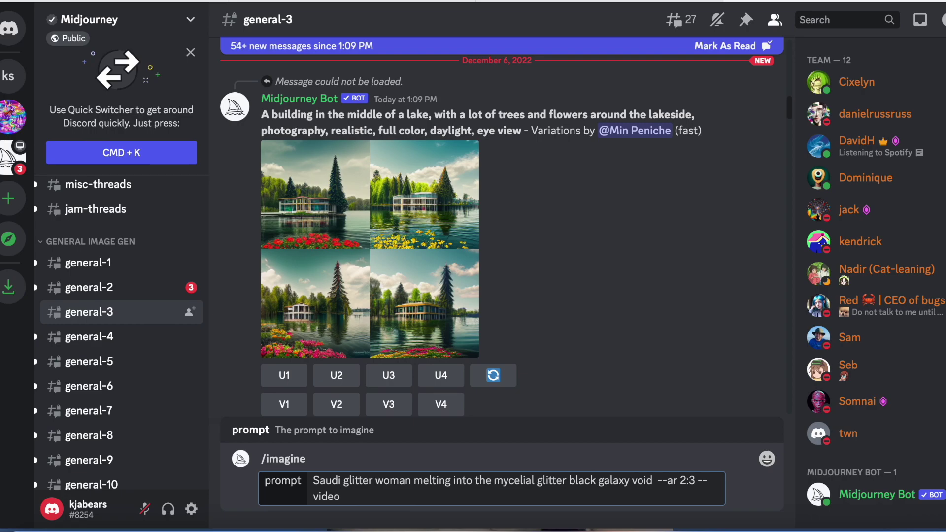
key(Return)
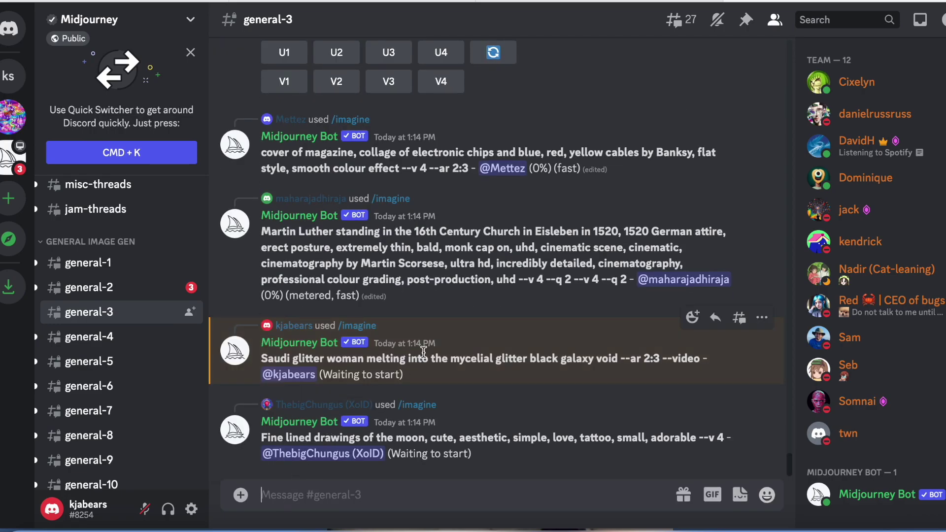
Step: React to the Saudi glitter woman --video job with the :envelope: emoji from Frequently Used
scroll(524, 252, up, 7)
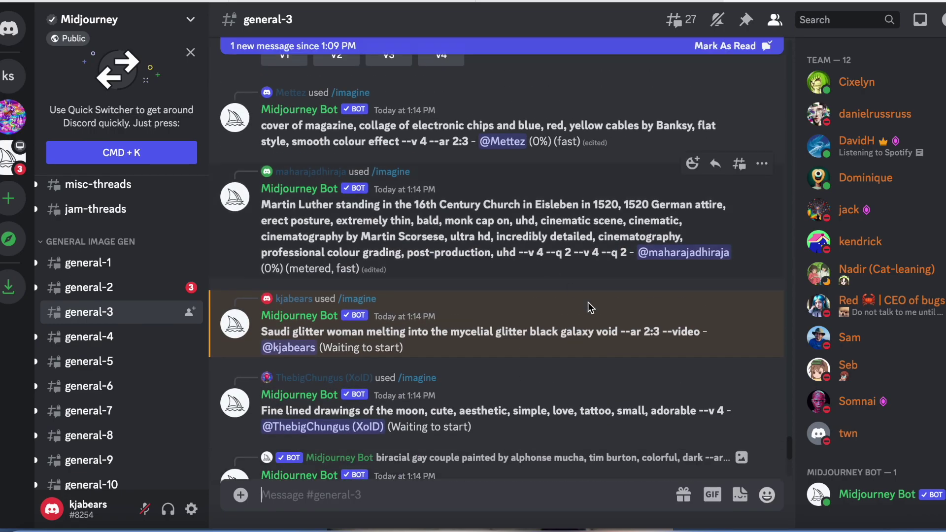
click(693, 292)
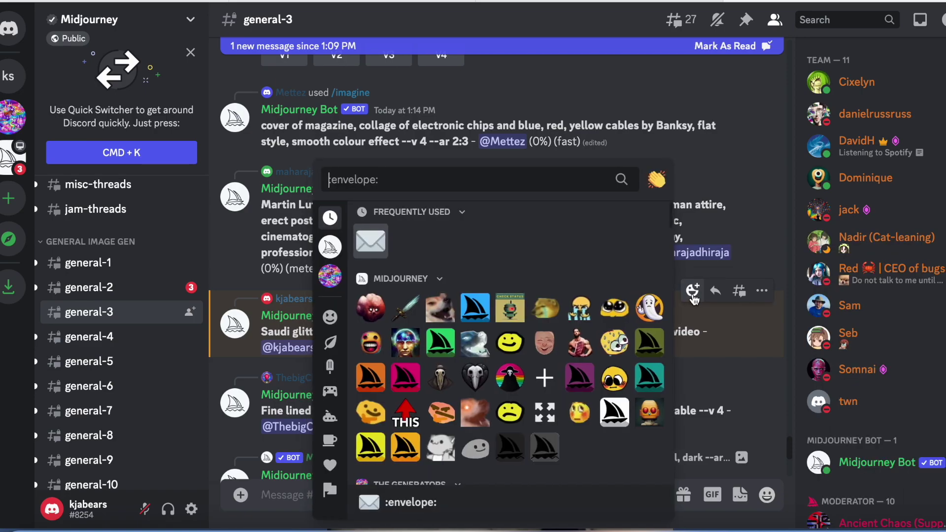
click(372, 241)
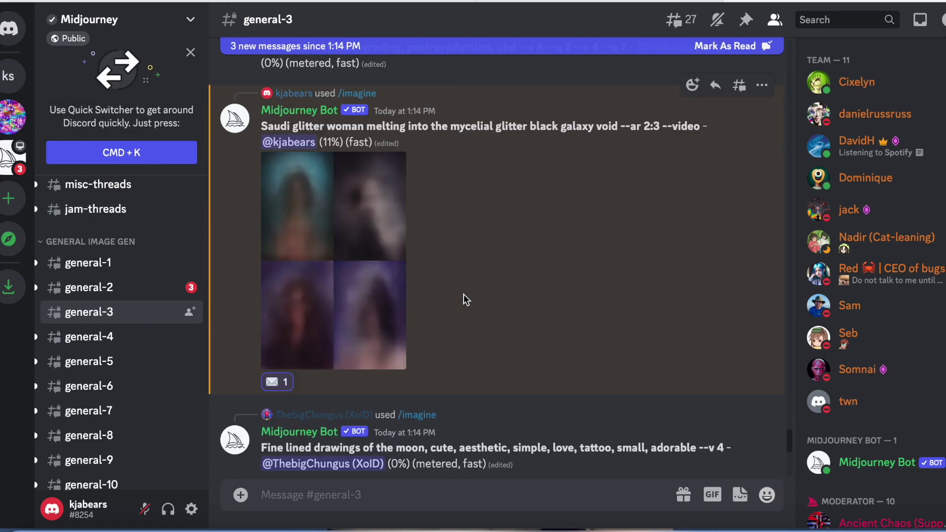
scroll(461, 214, up, 7)
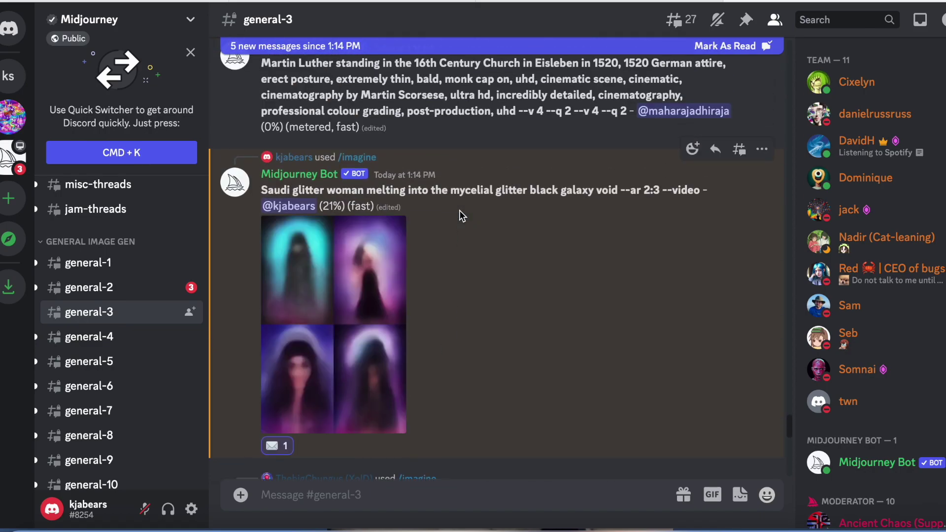
scroll(460, 210, down, 1)
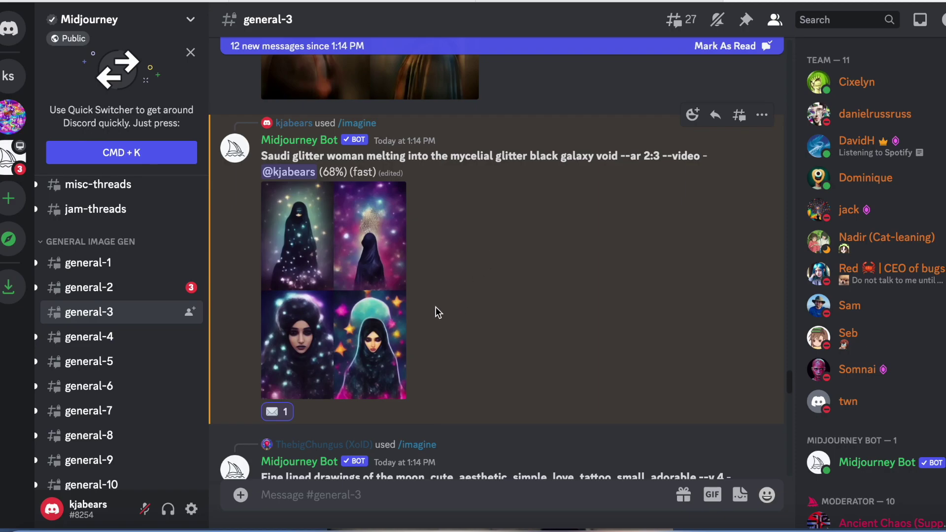
Step: Enlarge the rendering Saudi glitter woman grid for a look, then close the preview
click(333, 294)
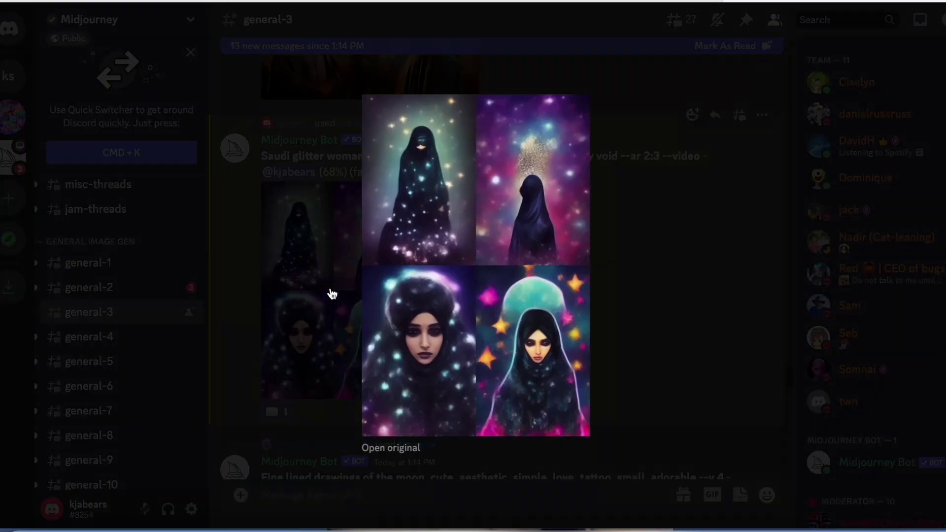
click(625, 301)
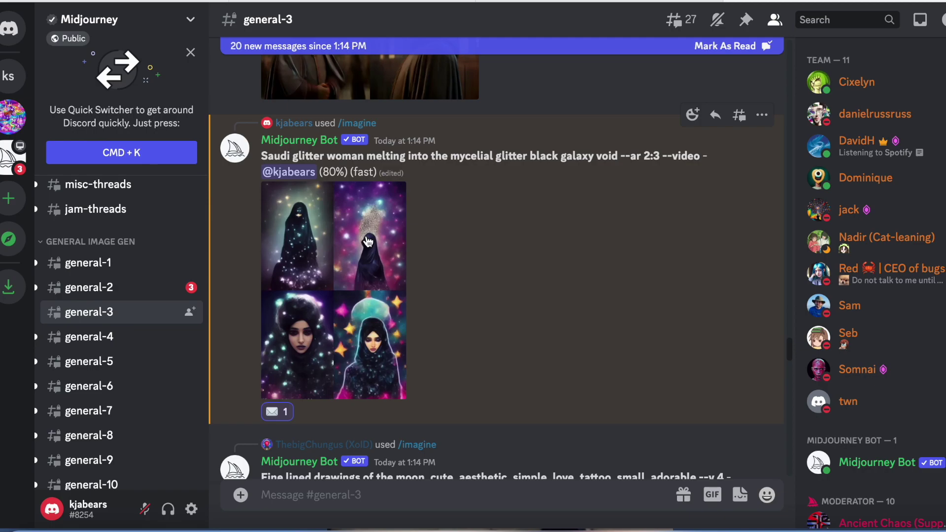
scroll(368, 241, up, 5)
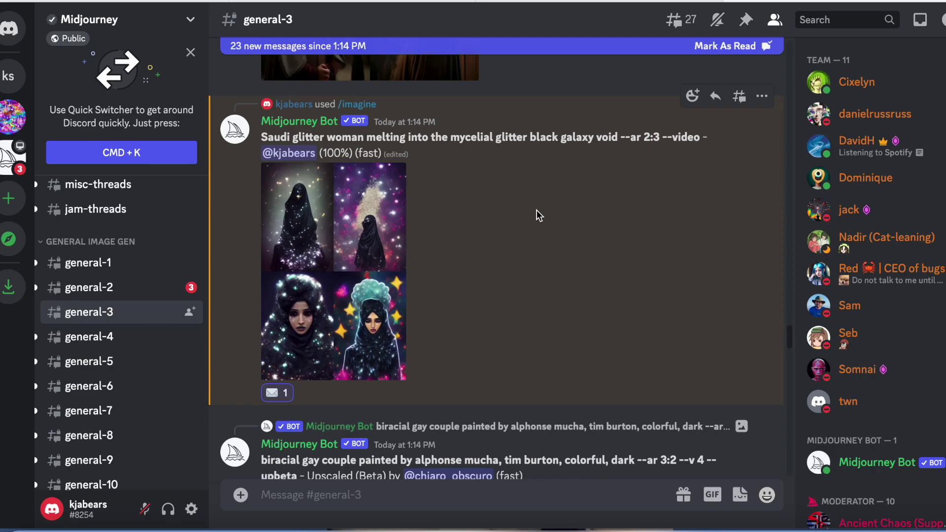
Step: Open the reaction picker on the finished job, then scroll up through general-3 history
click(699, 105)
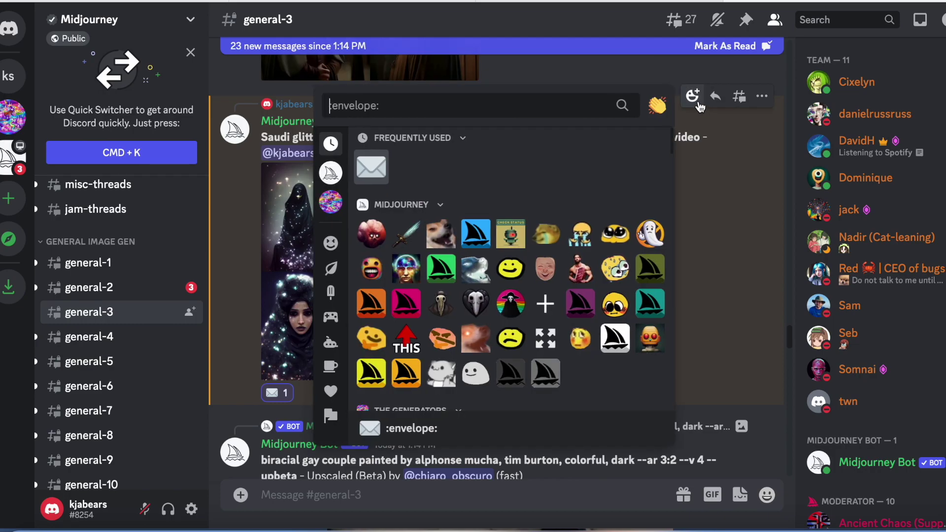
scroll(553, 208, down, 8)
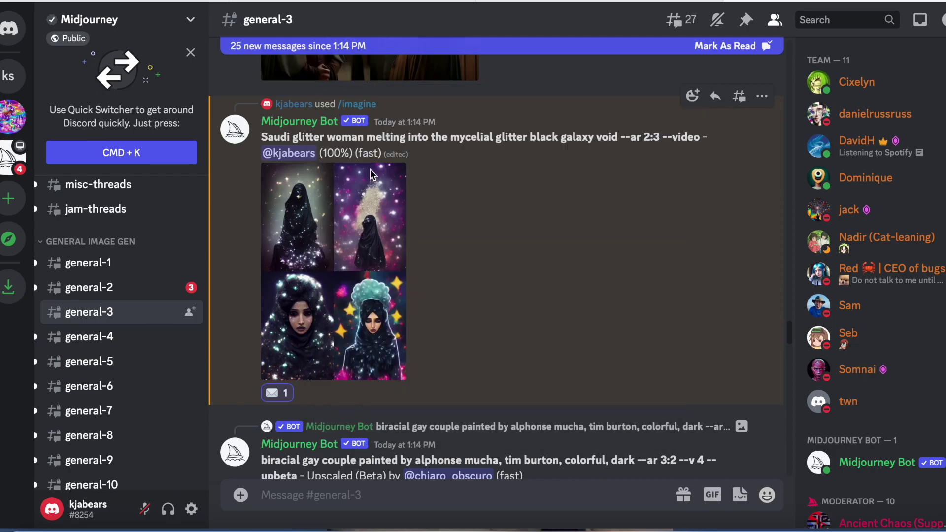
scroll(553, 208, up, 15)
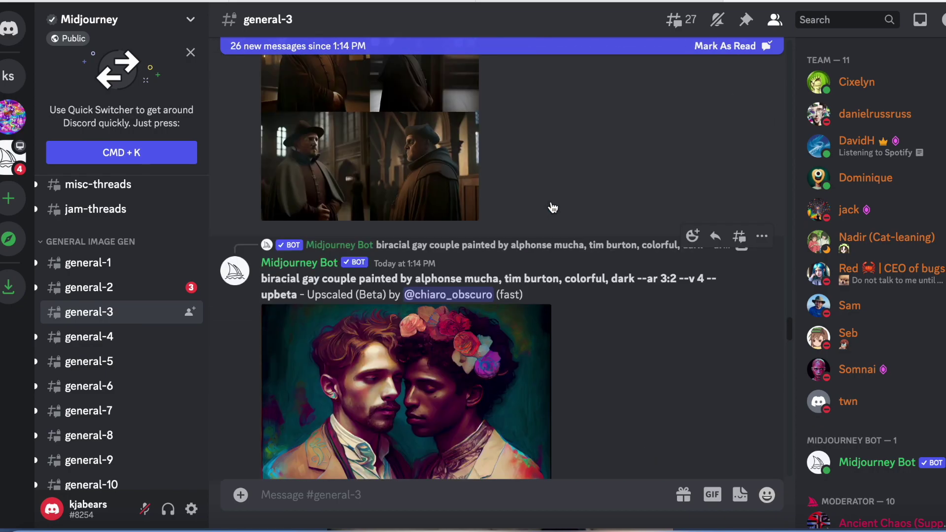
scroll(553, 207, up, 15)
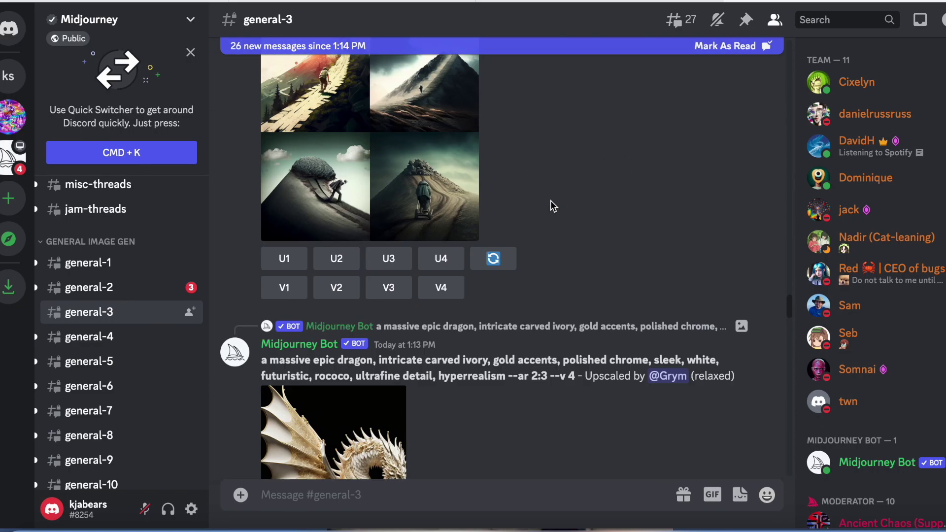
scroll(553, 206, up, 15)
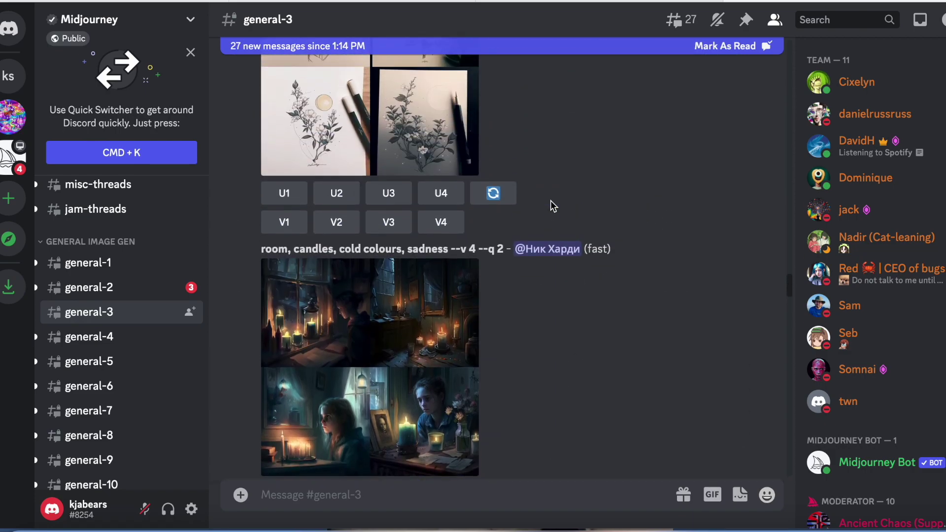
scroll(553, 206, up, 15)
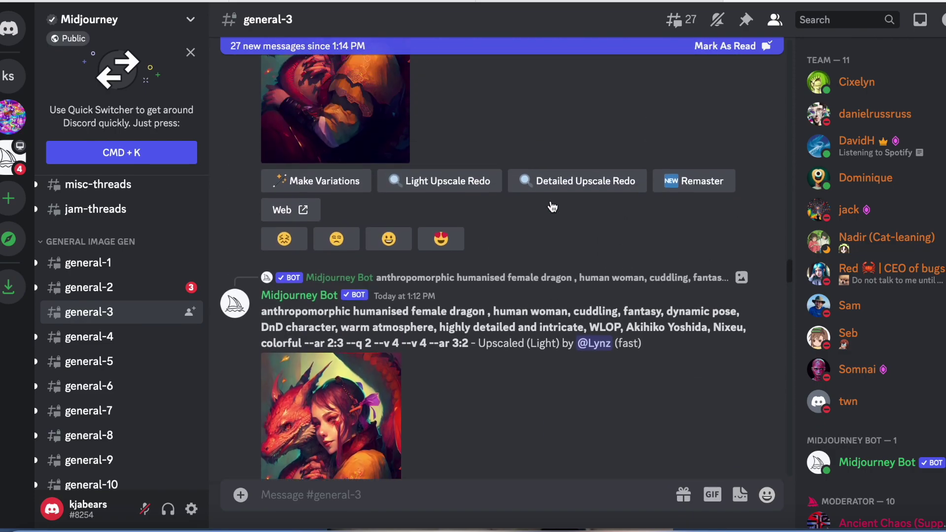
scroll(553, 207, up, 15)
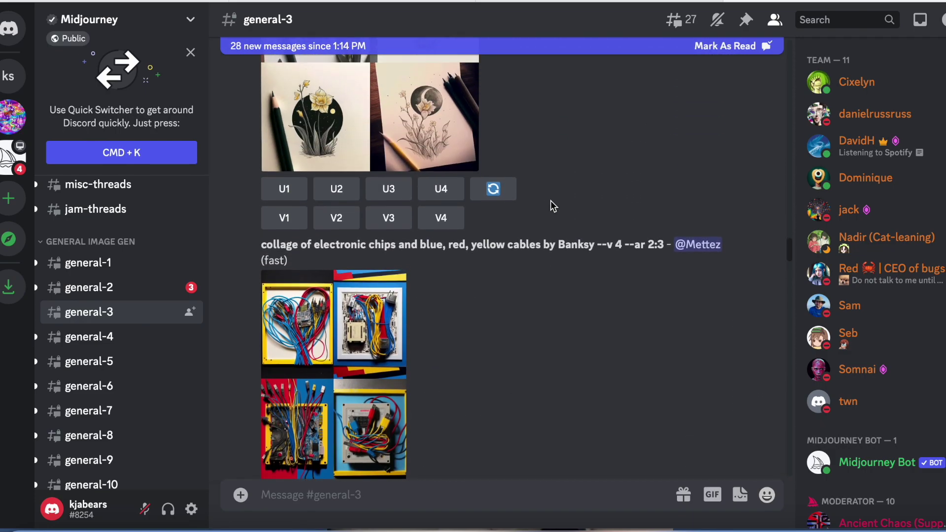
scroll(553, 206, up, 10)
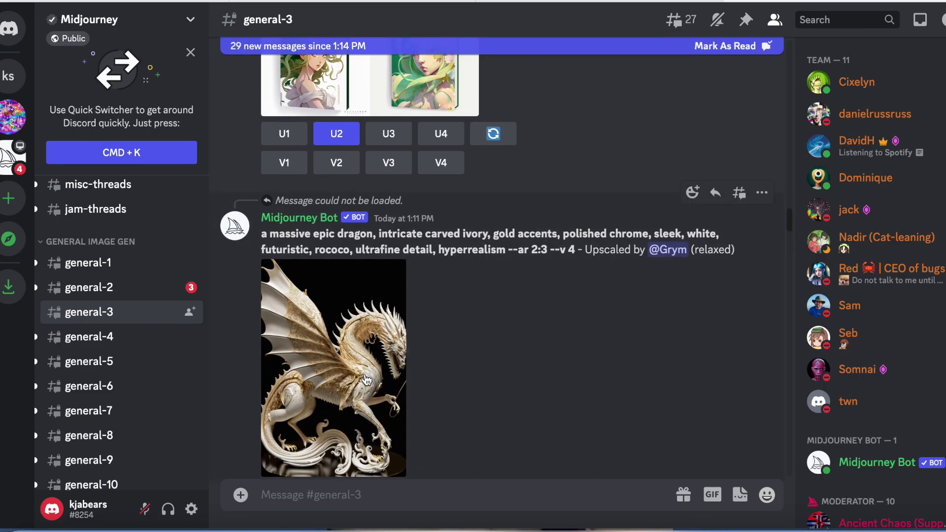
scroll(538, 218, up, 10)
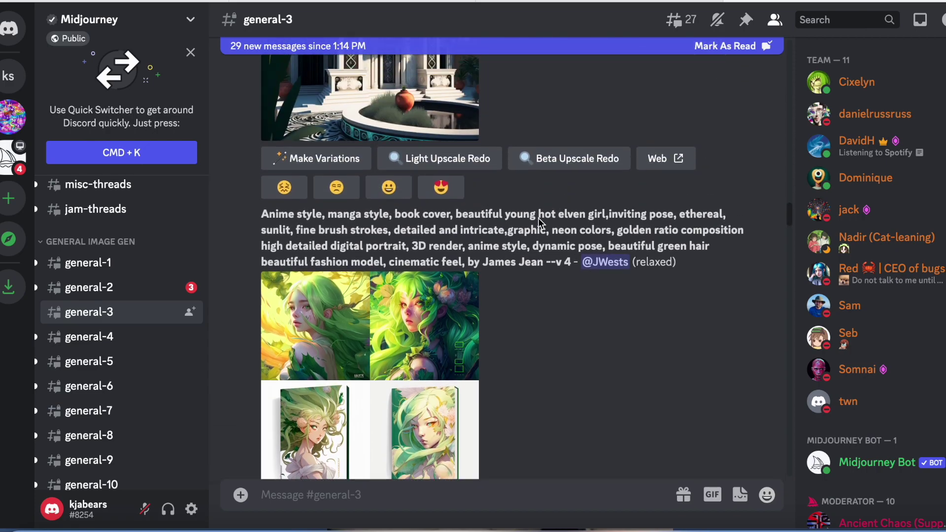
scroll(539, 218, up, 5)
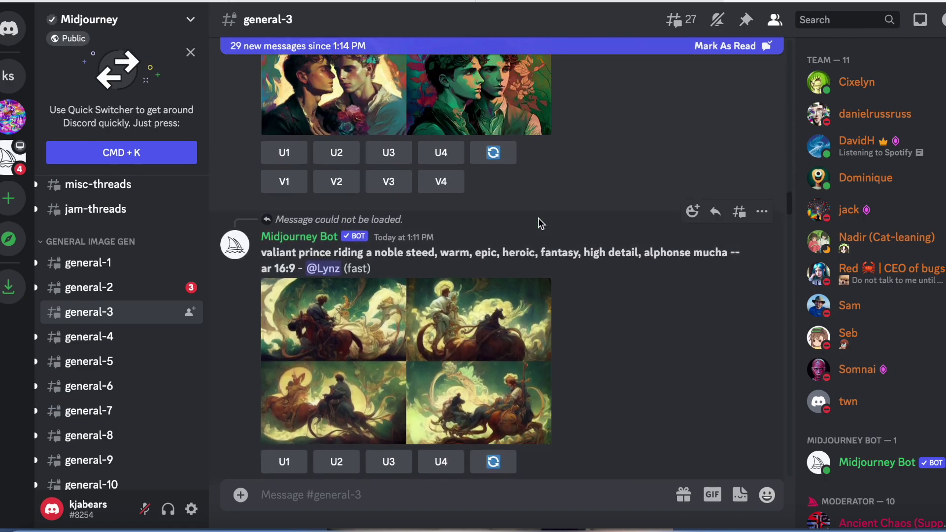
scroll(539, 218, up, 3)
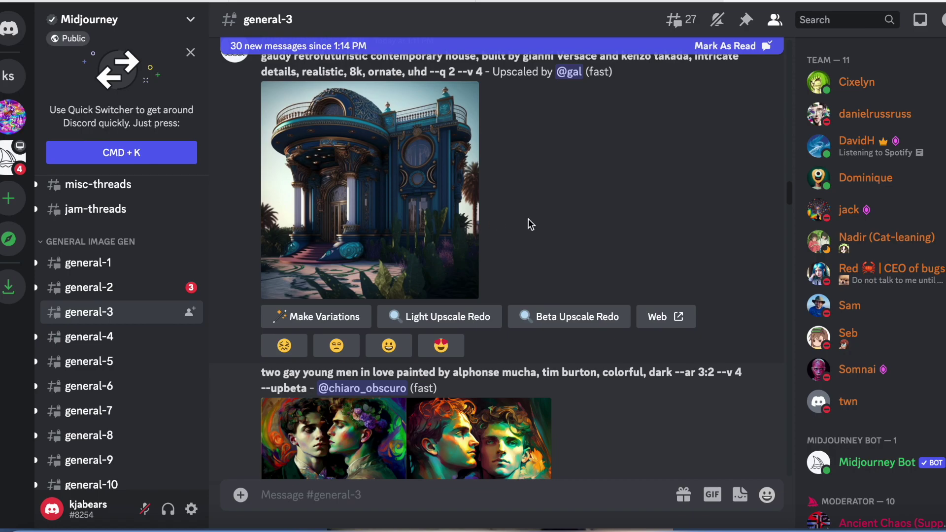
Step: Scroll back down to the finished four-portrait grid with its U/V buttons
scroll(529, 224, down, 8)
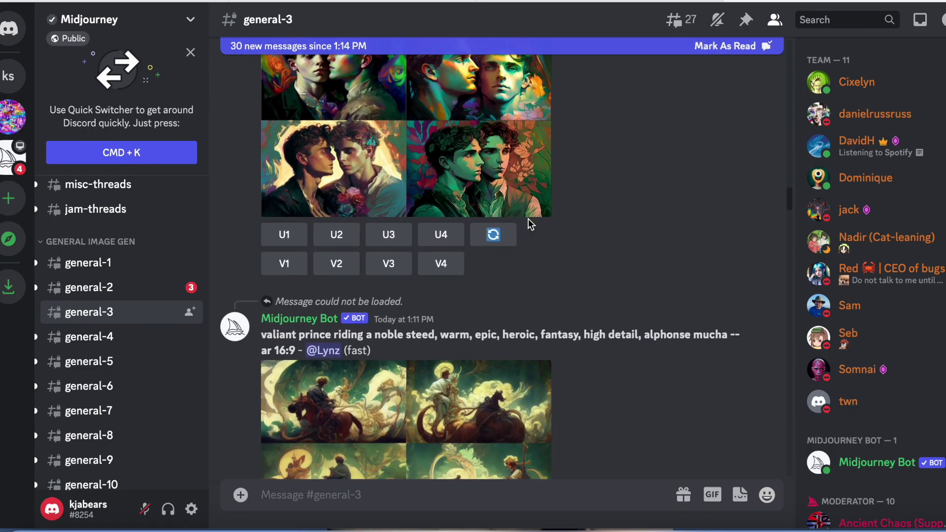
scroll(531, 225, down, 12)
scroll(528, 224, down, 15)
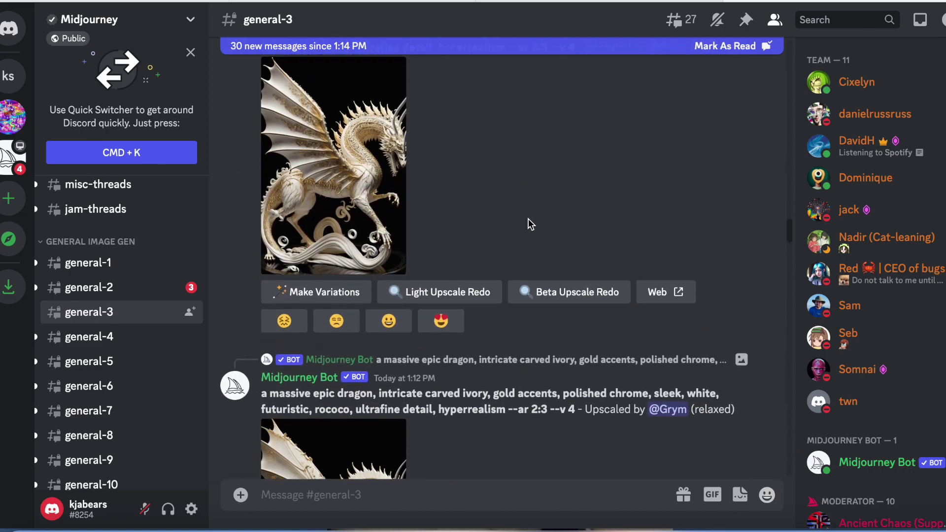
scroll(530, 224, down, 13)
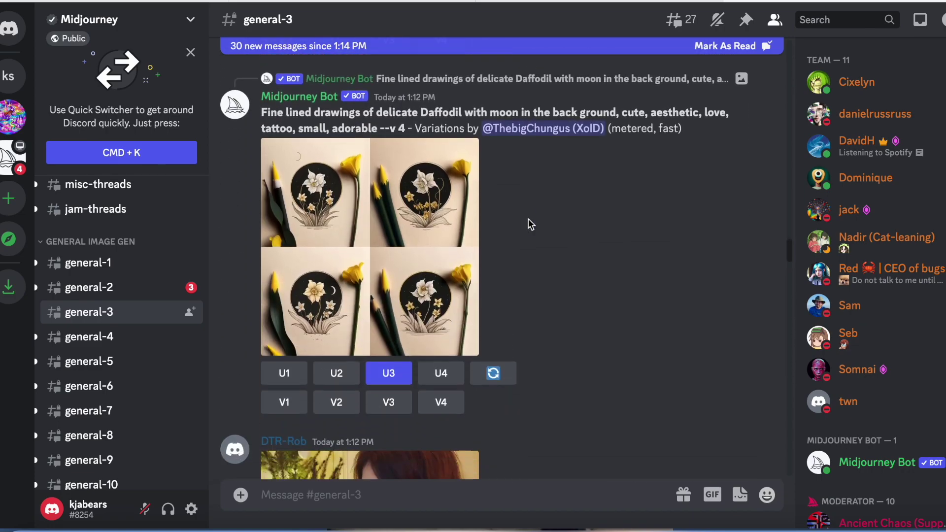
scroll(528, 225, down, 15)
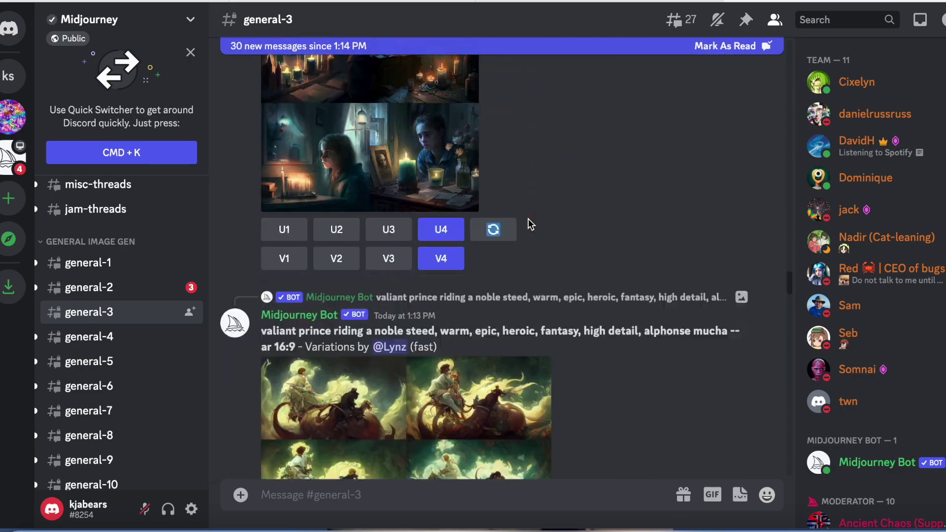
scroll(528, 225, down, 15)
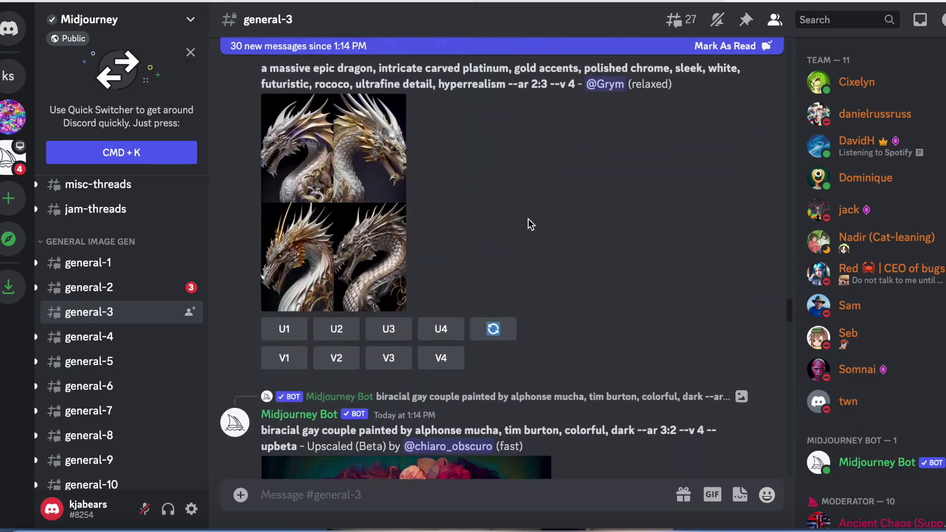
scroll(530, 224, down, 15)
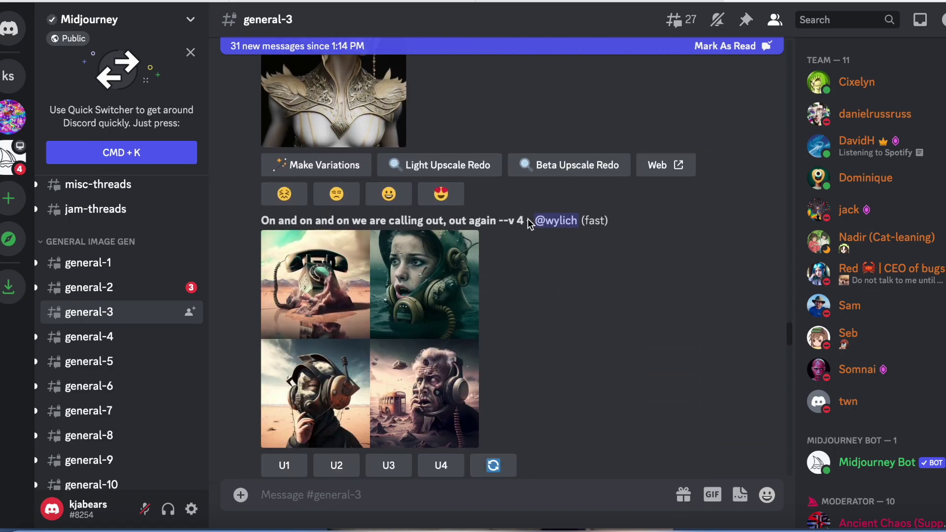
scroll(530, 224, down, 15)
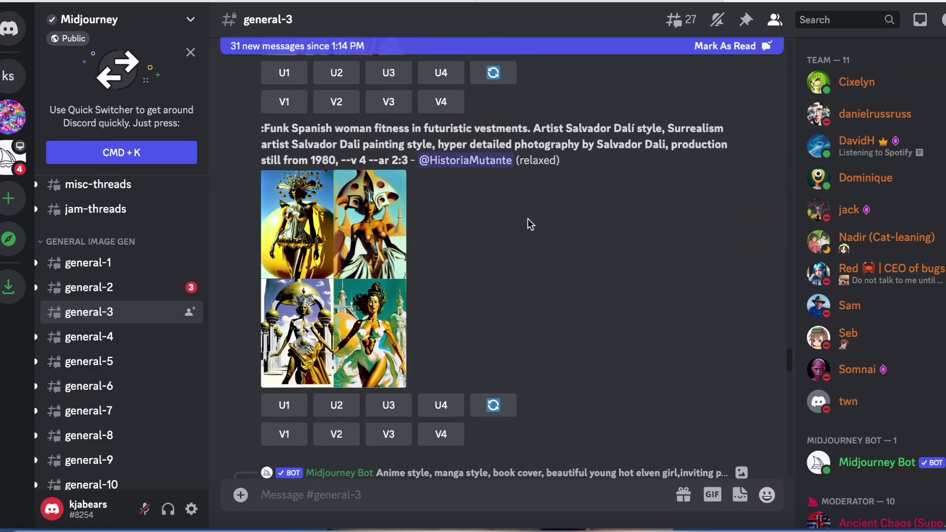
scroll(530, 224, down, 15)
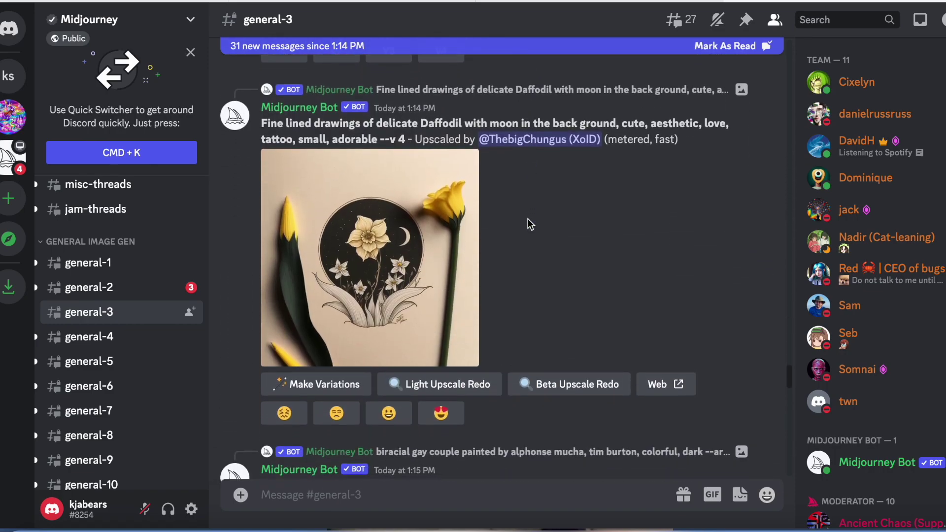
scroll(530, 225, down, 15)
scroll(528, 224, down, 15)
scroll(529, 224, down, 5)
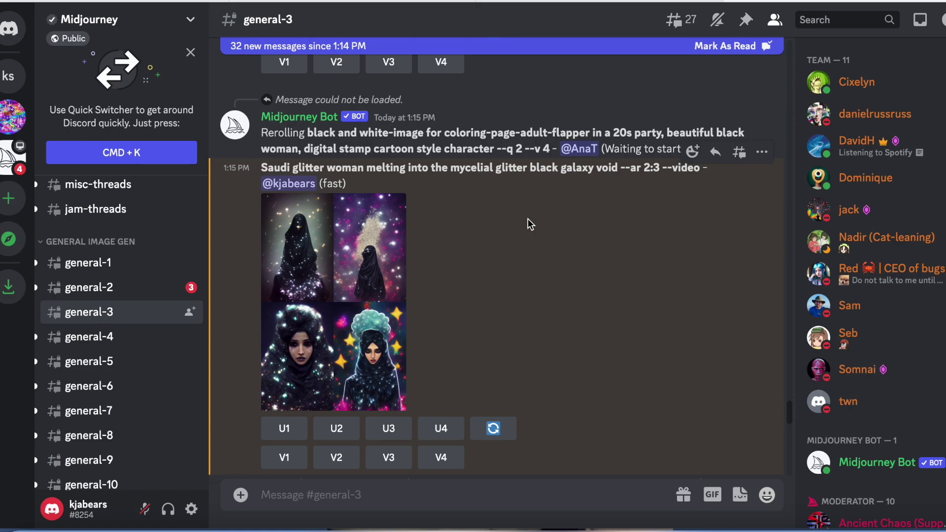
Step: Submit an unchanged V3 Remix variation of image 3 and react with :envelope: to request its video
click(334, 305)
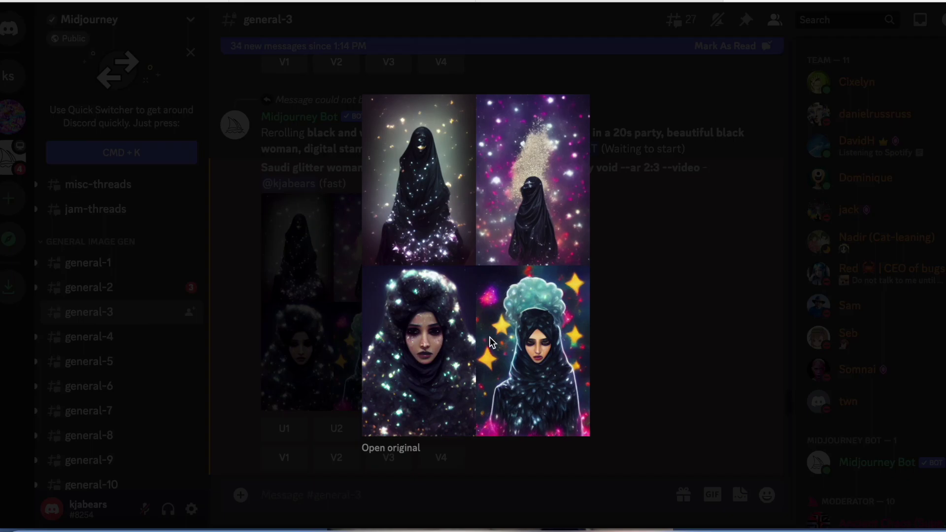
click(643, 316)
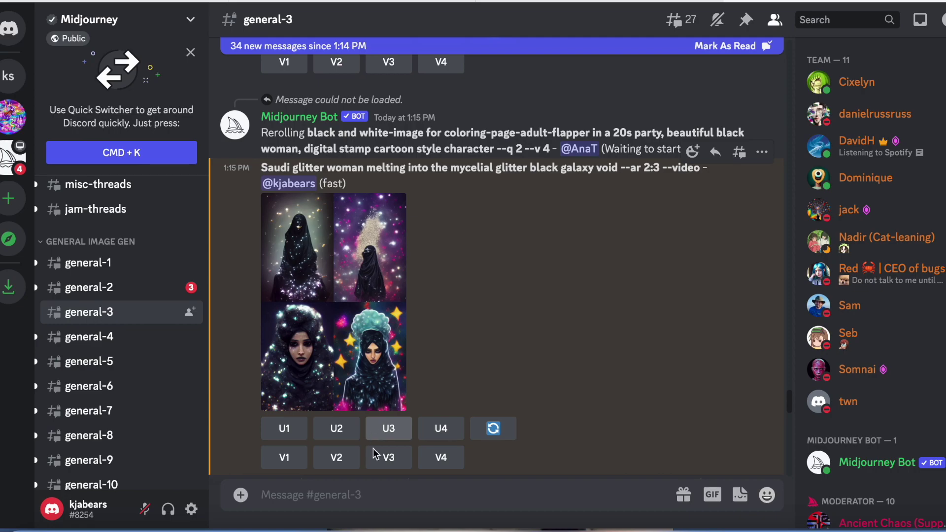
click(387, 456)
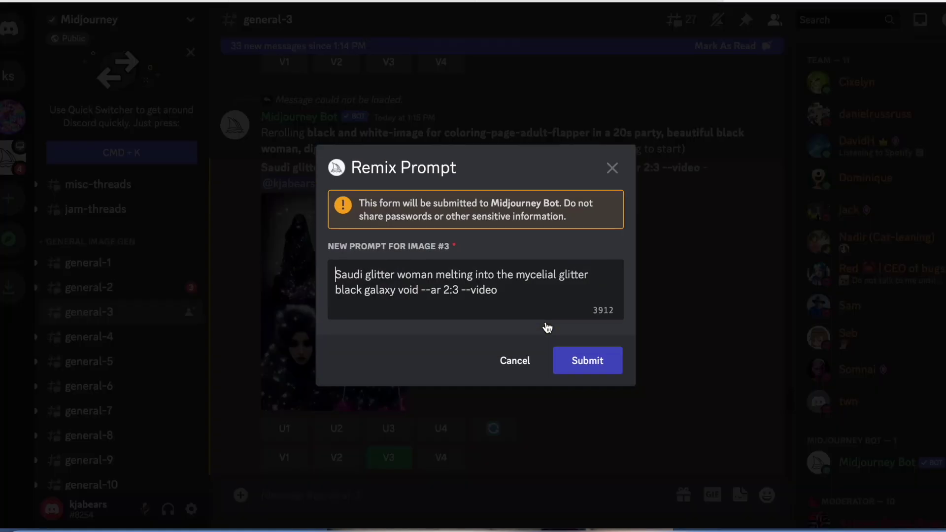
click(588, 362)
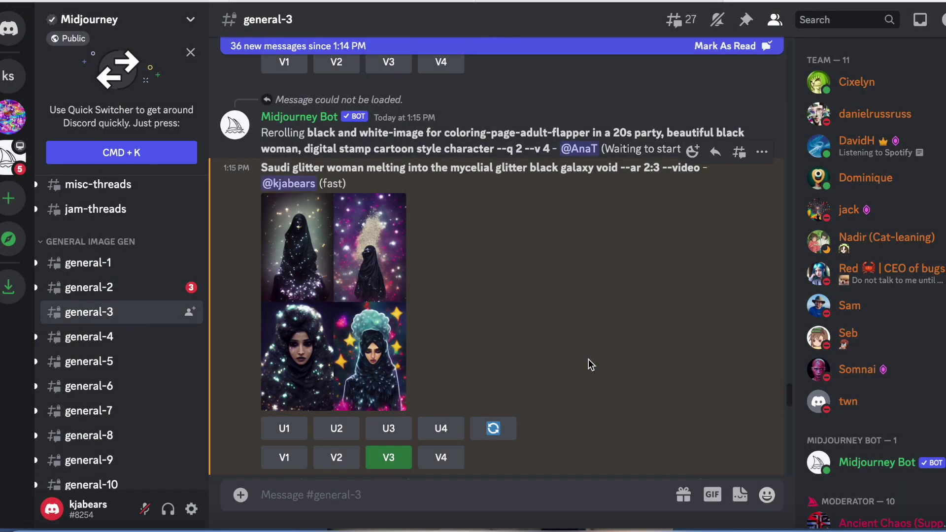
click(694, 152)
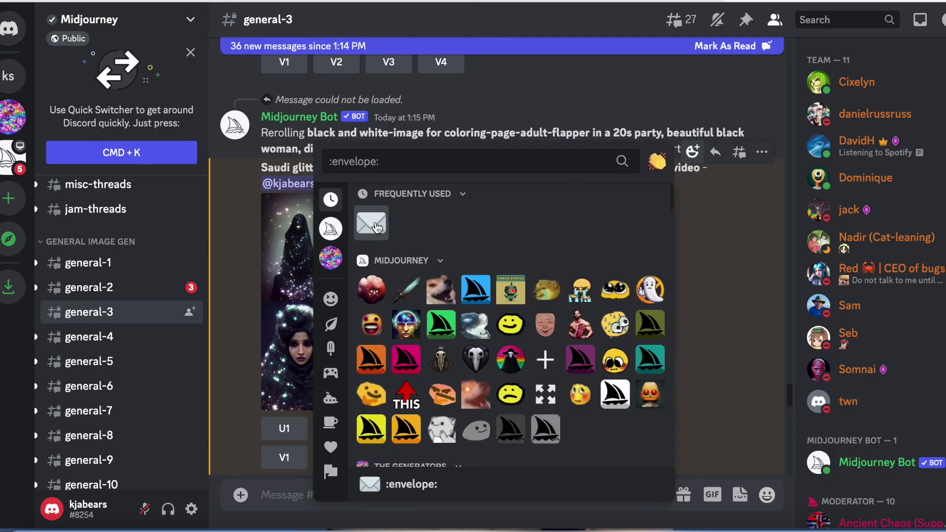
click(376, 228)
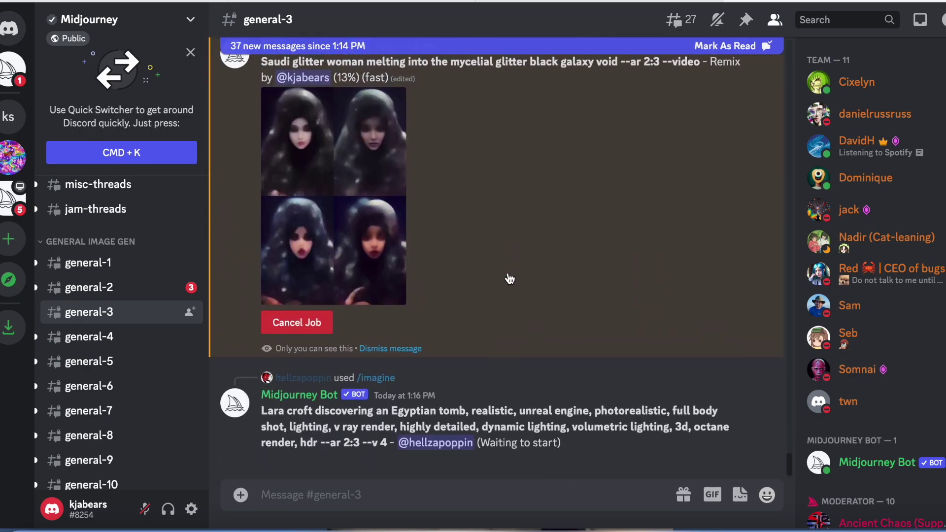
Step: Enlarge and inspect the glitter woman grid twice while portrait 3's remix finishes
scroll(644, 195, up, 1)
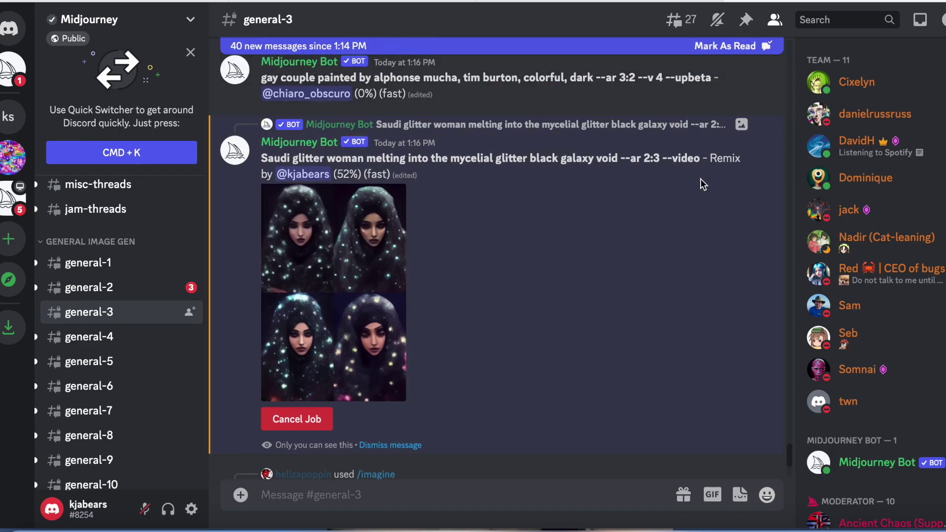
click(351, 285)
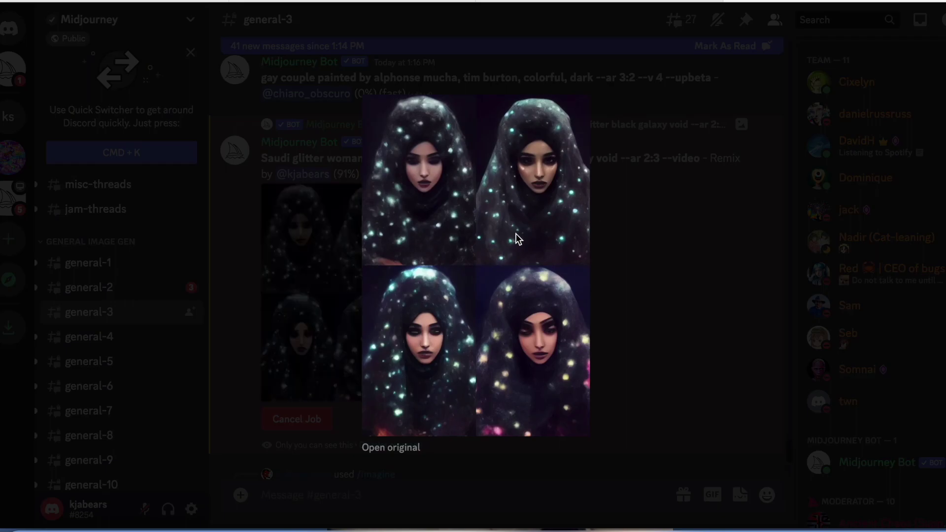
click(635, 252)
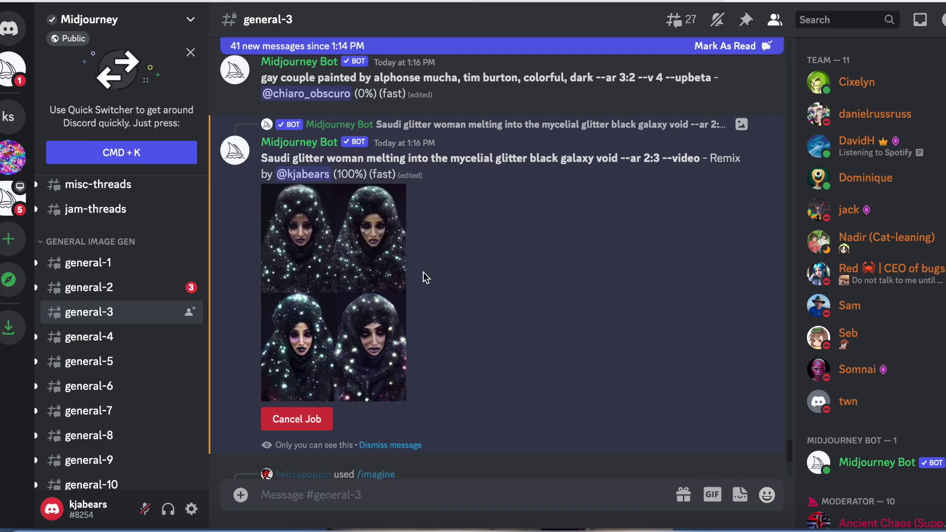
click(356, 272)
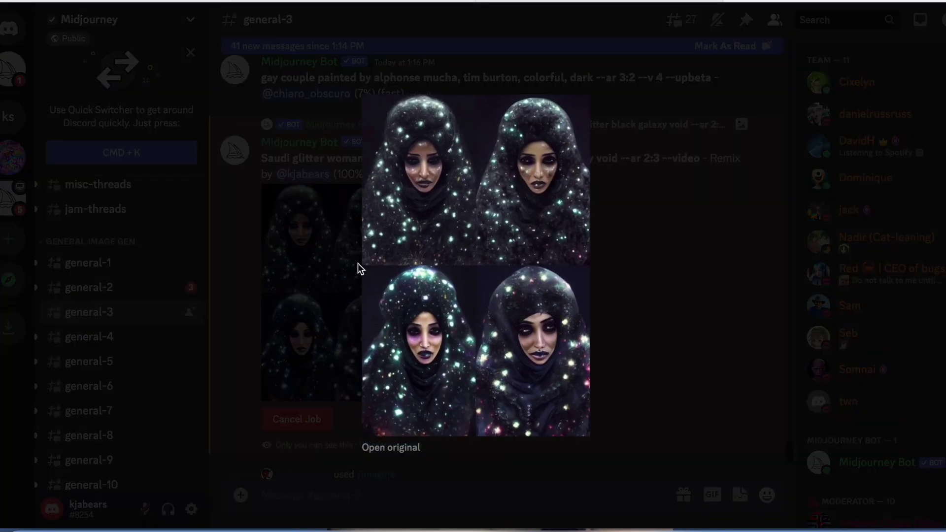
click(615, 240)
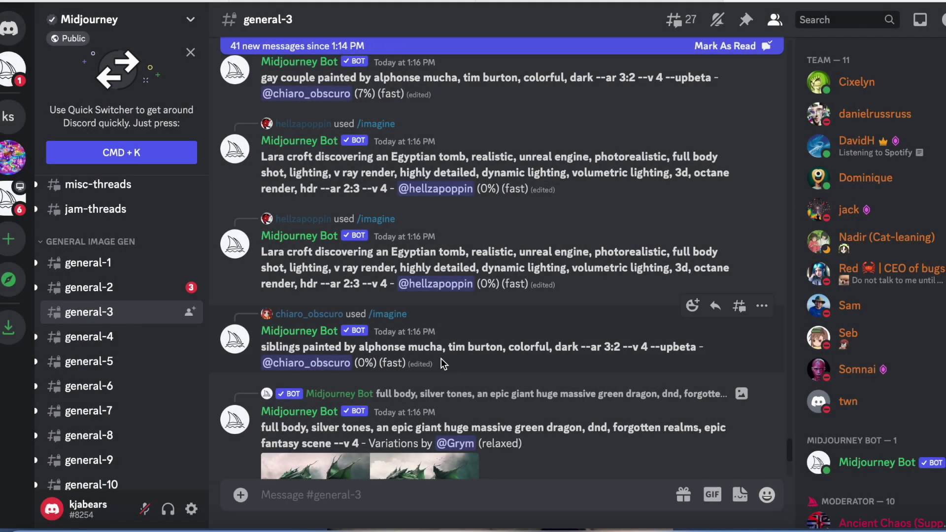
Step: Request a V2 Remix variation of image 2, submitting the prompt unchanged
scroll(490, 239, up, 5)
scroll(491, 238, up, 10)
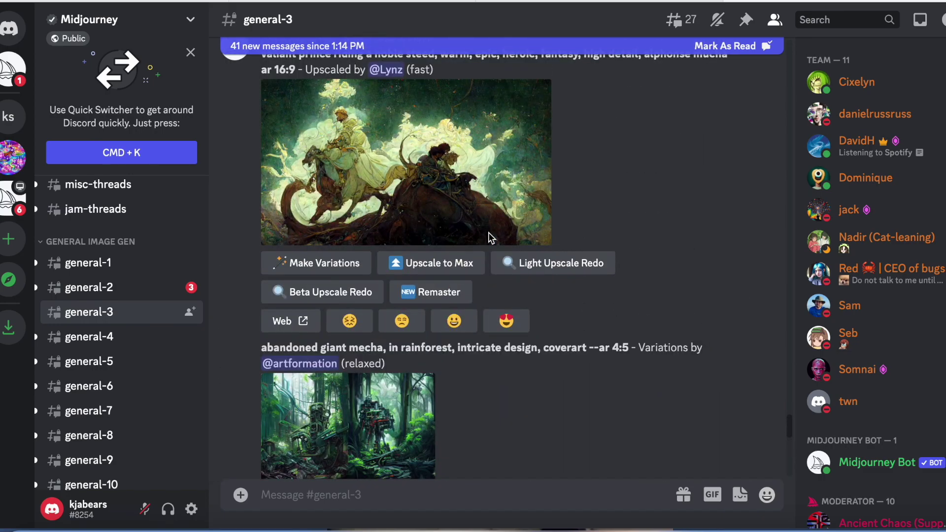
scroll(460, 280, down, 15)
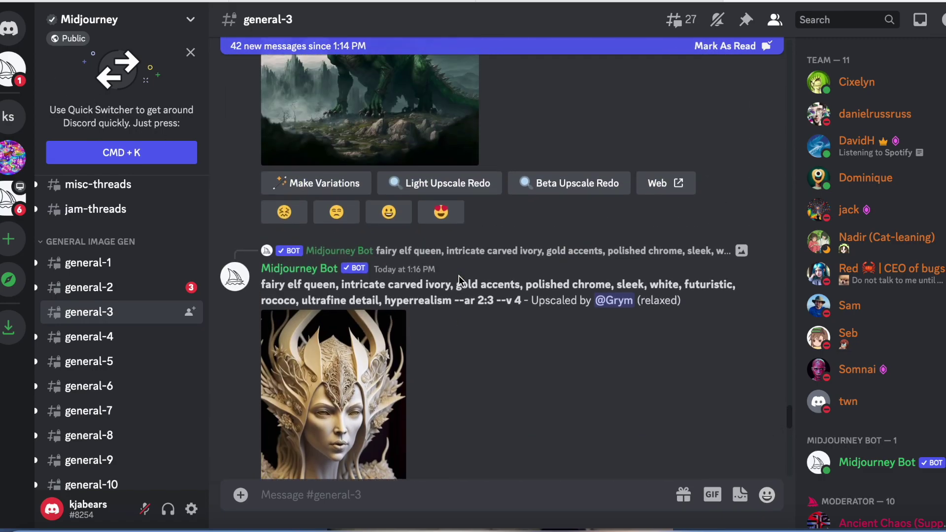
scroll(461, 219, down, 15)
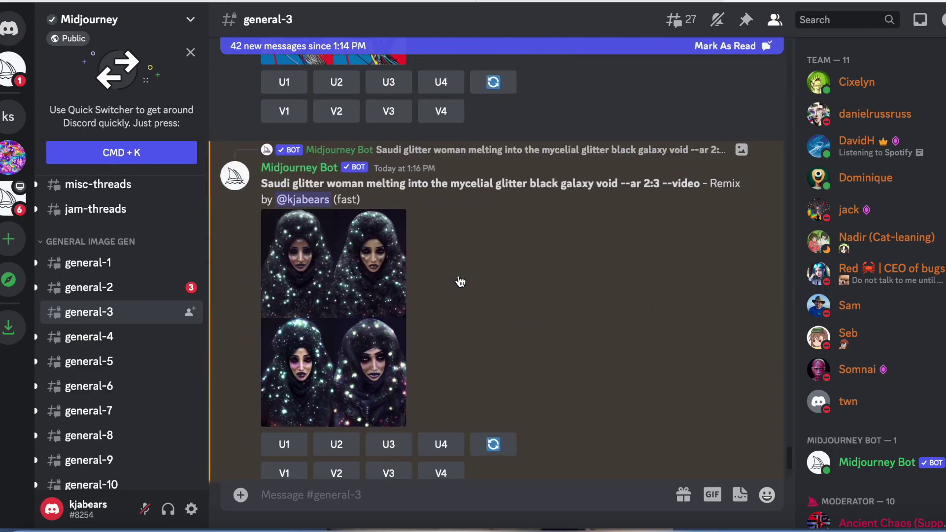
scroll(461, 277, up, 5)
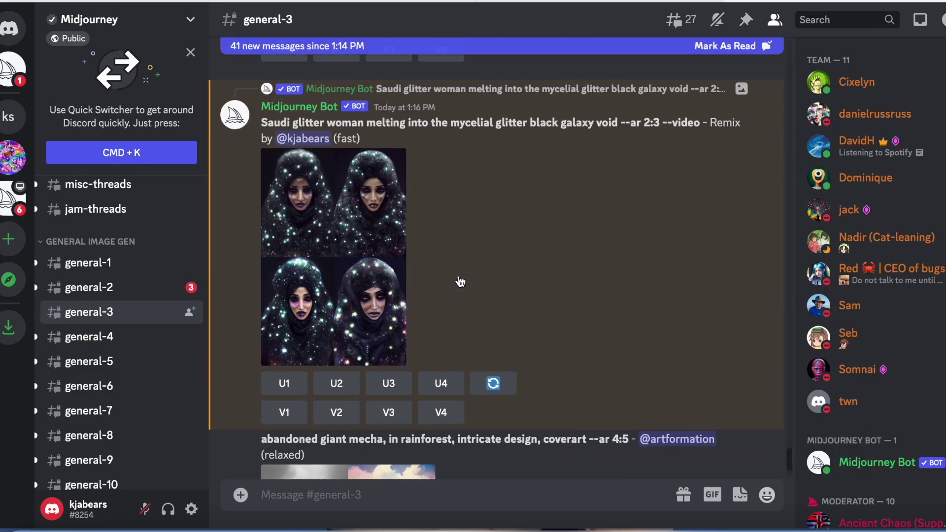
click(340, 413)
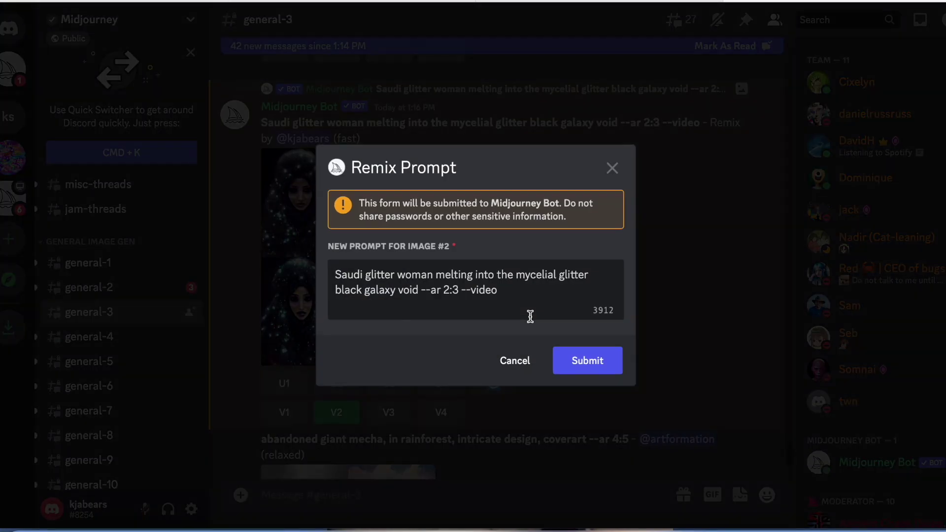
click(600, 369)
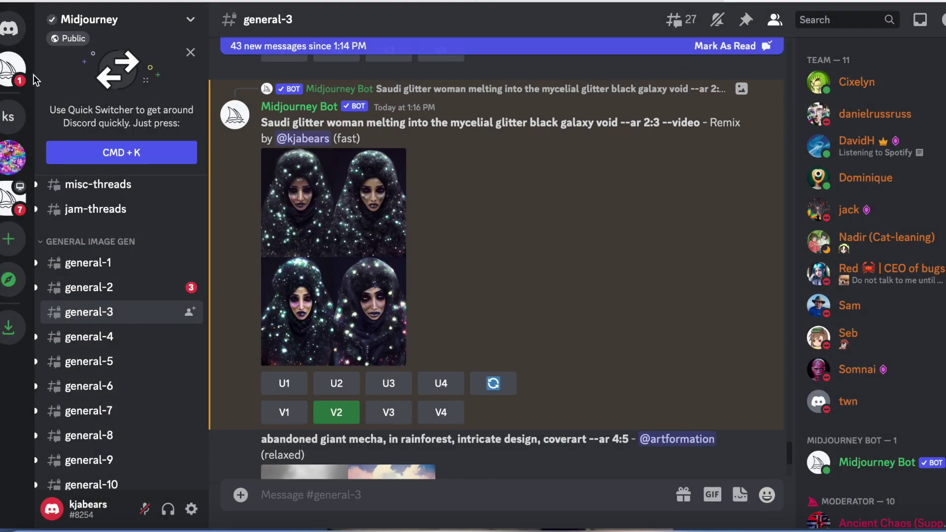
click(14, 69)
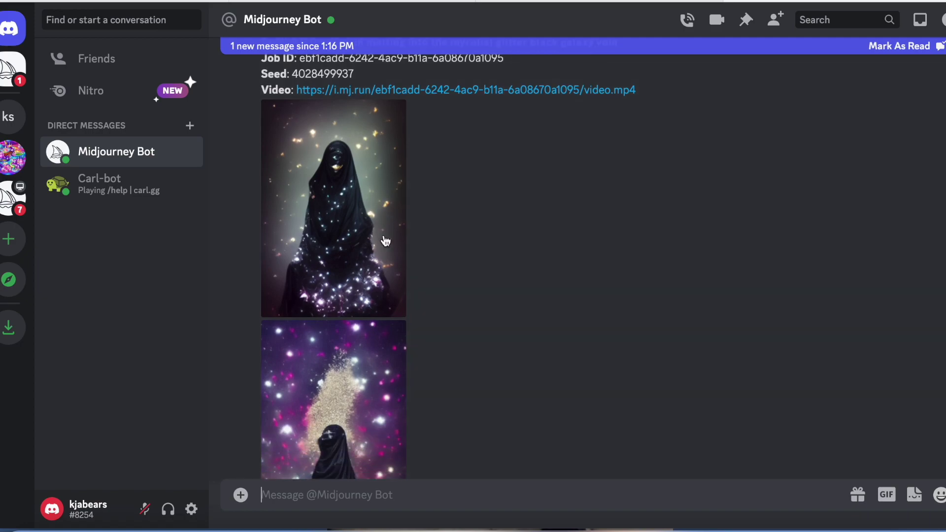
scroll(377, 229, up, 2)
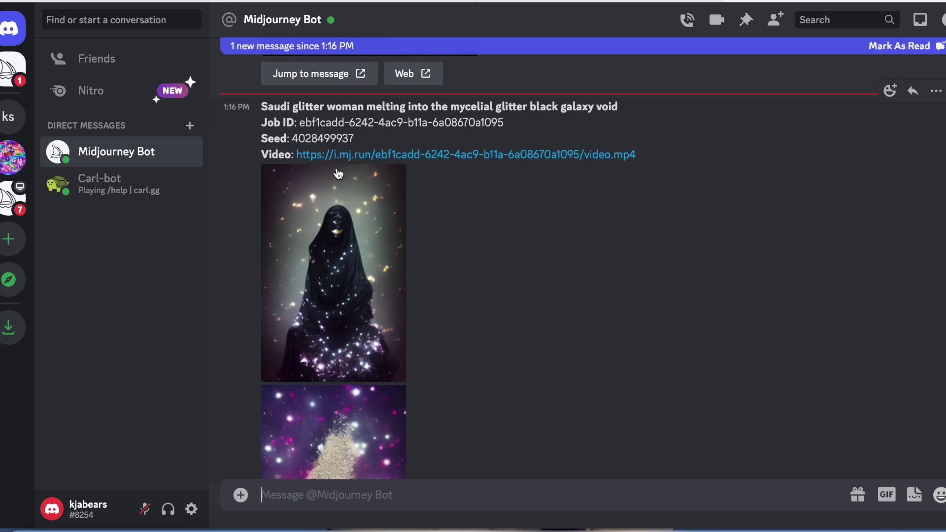
click(495, 155)
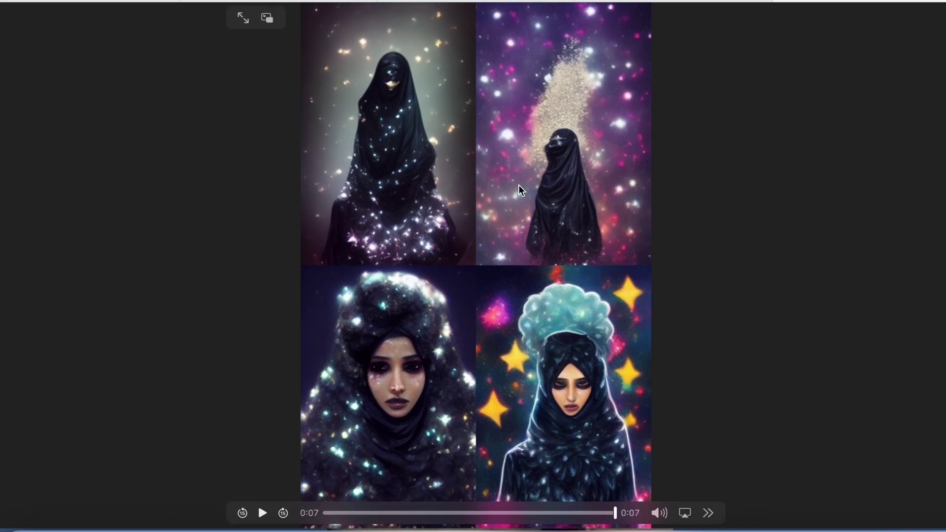
key(Escape)
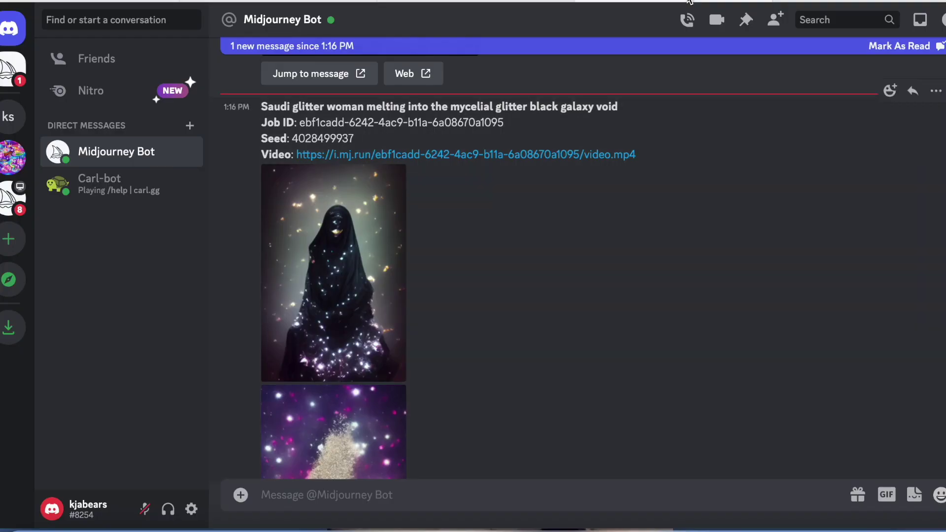
scroll(505, 195, up, 4)
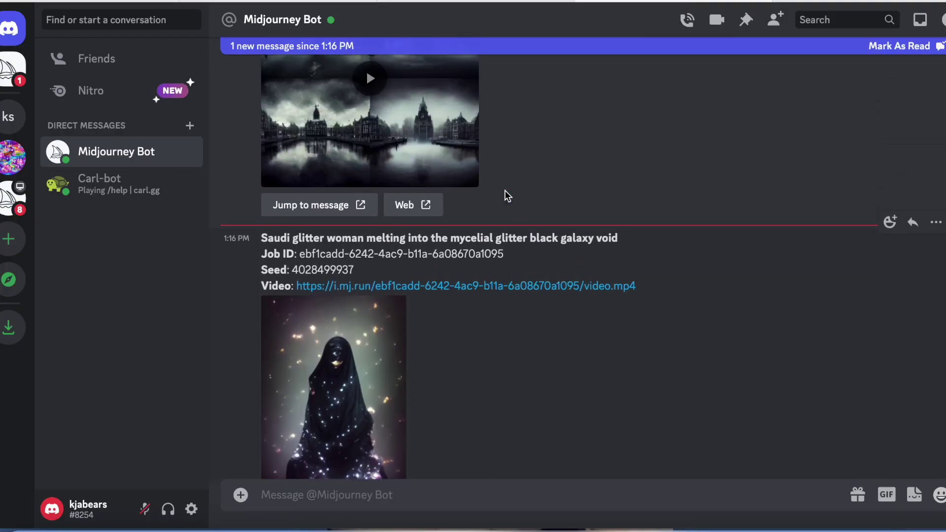
scroll(505, 191, down, 15)
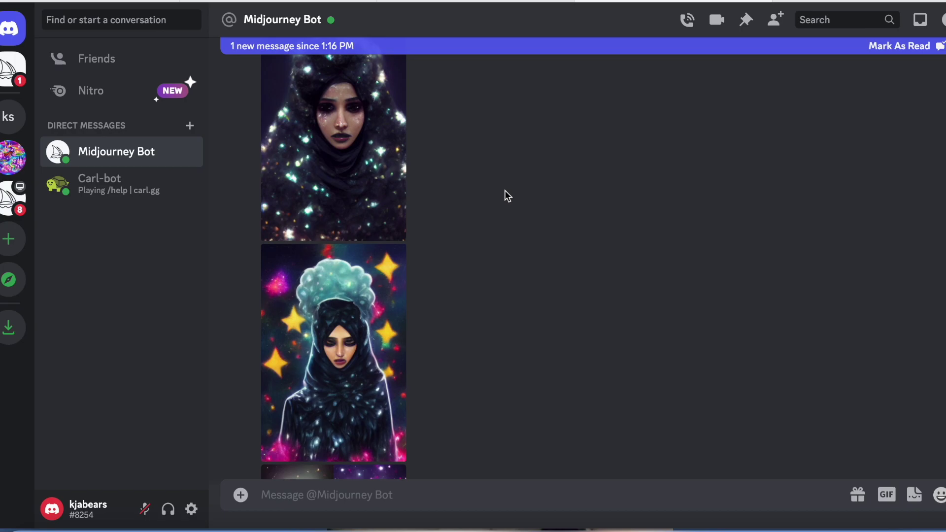
scroll(505, 190, down, 2)
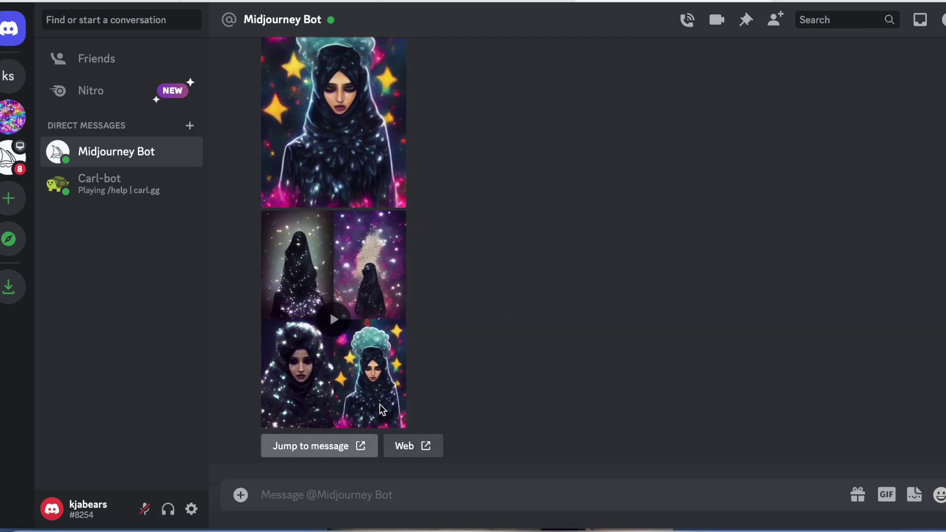
click(321, 446)
scroll(444, 362, down, 15)
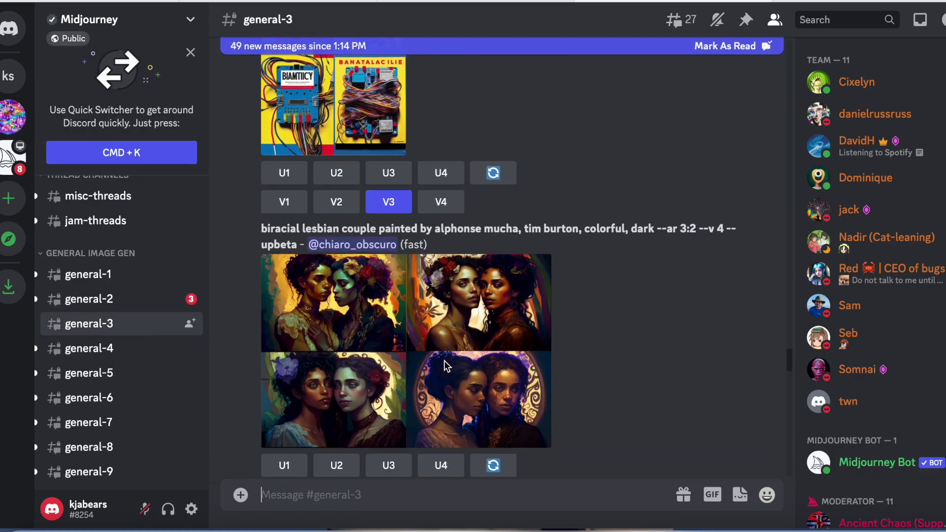
scroll(445, 365, down, 15)
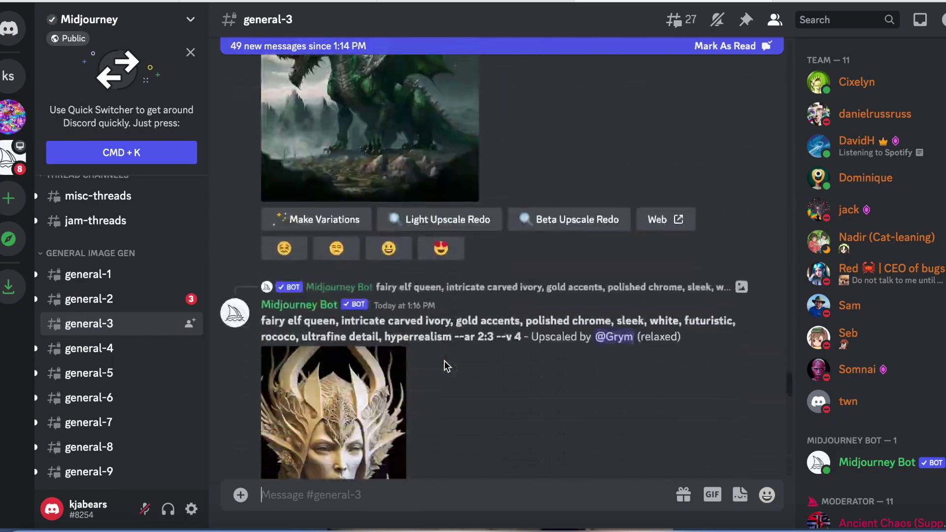
scroll(445, 365, down, 15)
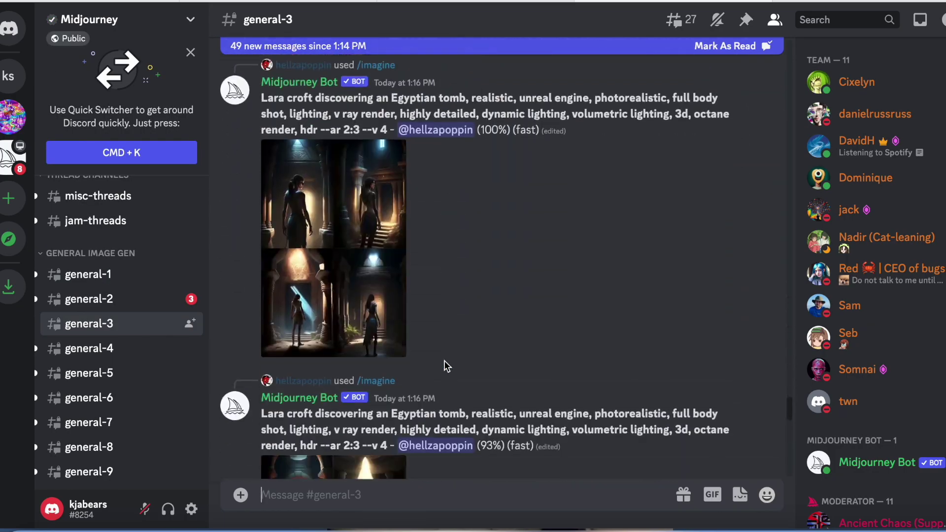
scroll(444, 367, down, 15)
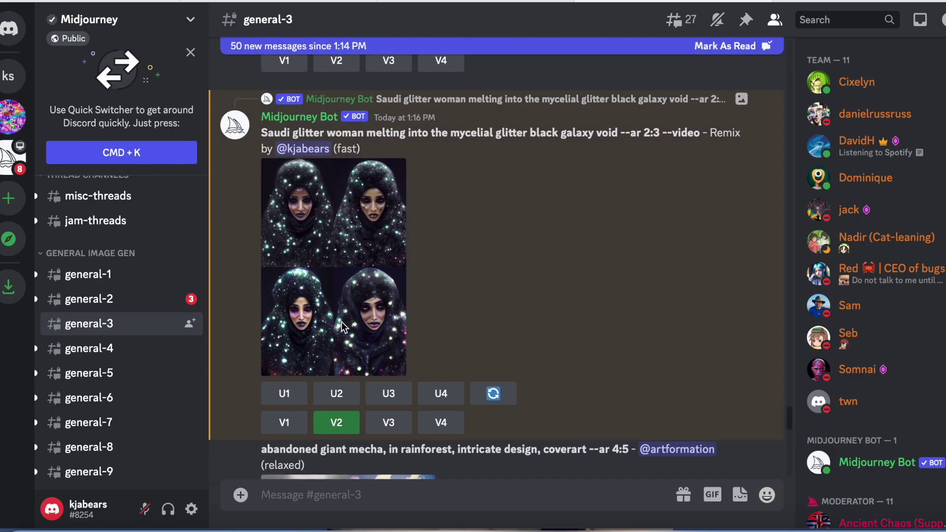
scroll(413, 291, down, 15)
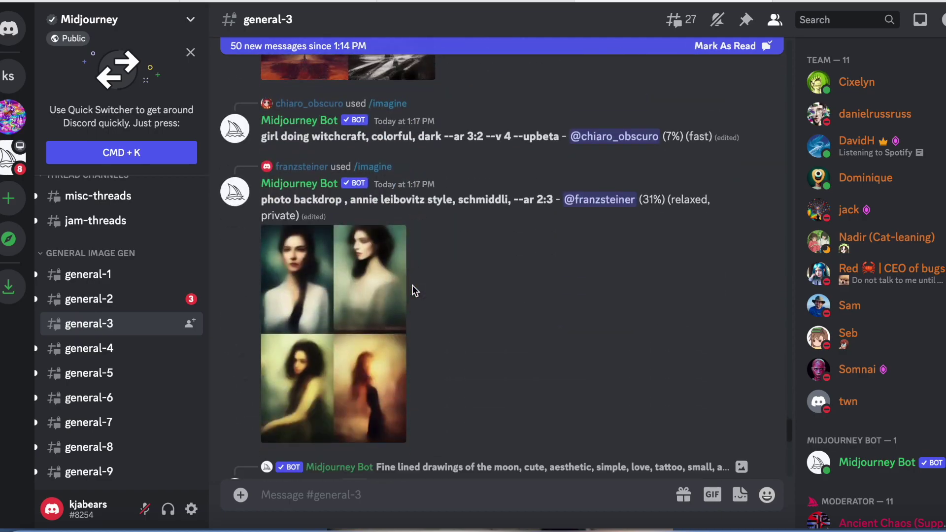
scroll(413, 290, down, 10)
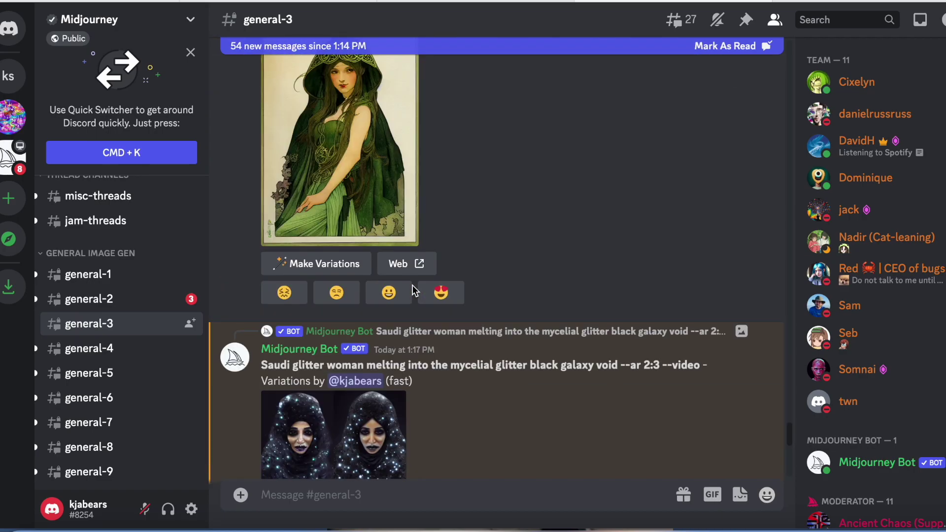
scroll(413, 288, down, 10)
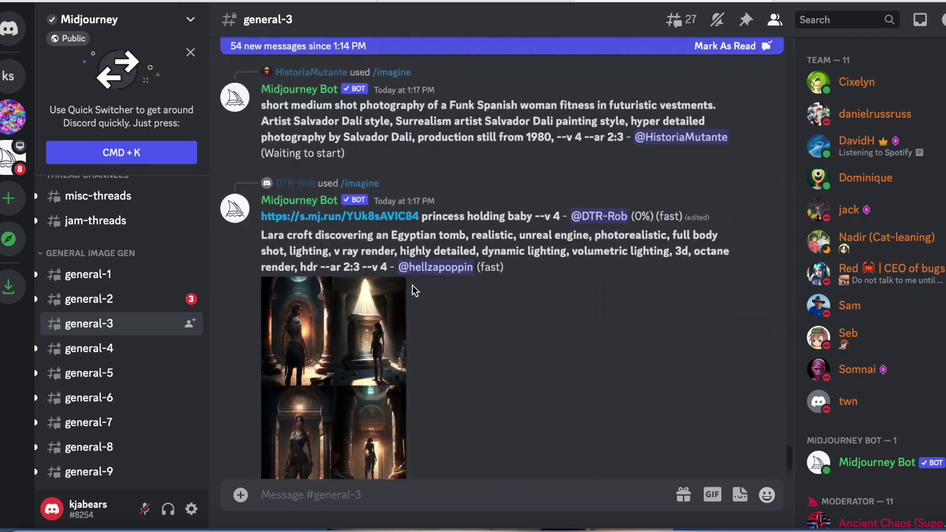
scroll(639, 409, down, 10)
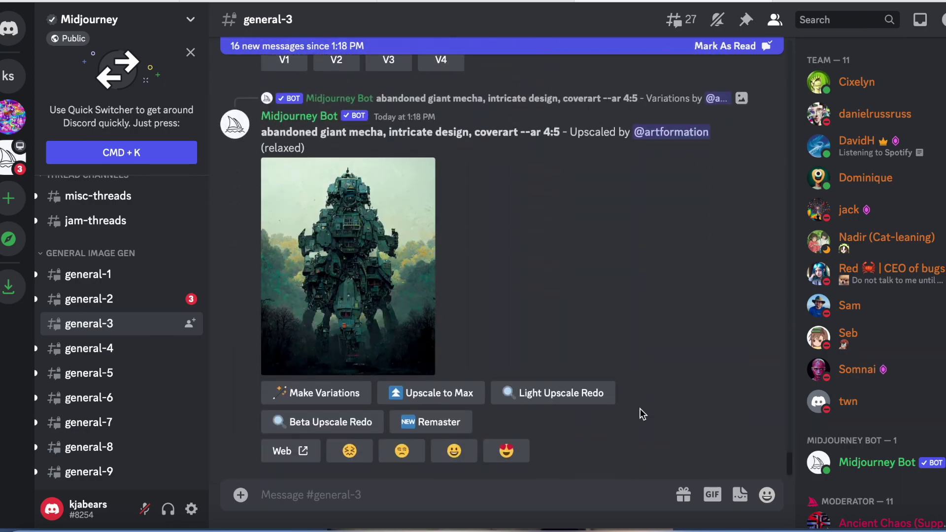
scroll(639, 409, up, 10)
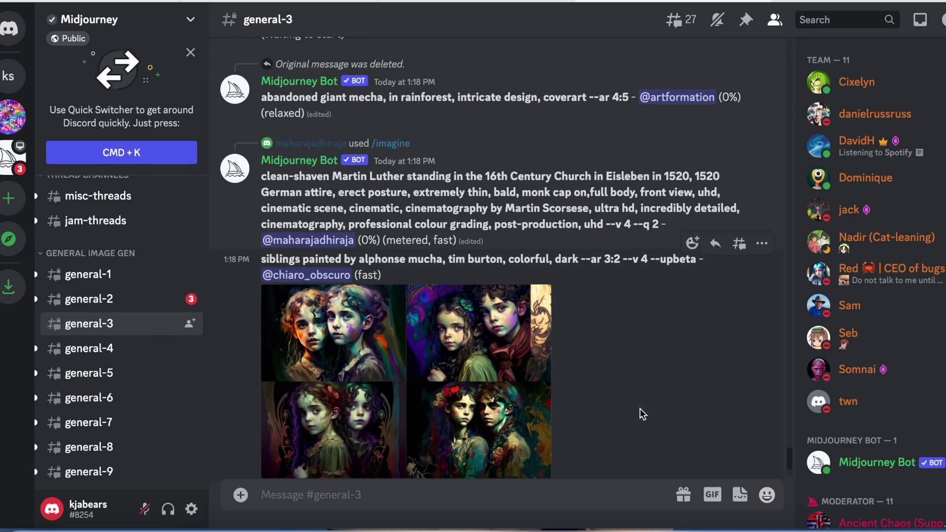
Step: From the Midjourney Bot DMs, jump to the original job and submit an unchanged V2 Remix
click(12, 29)
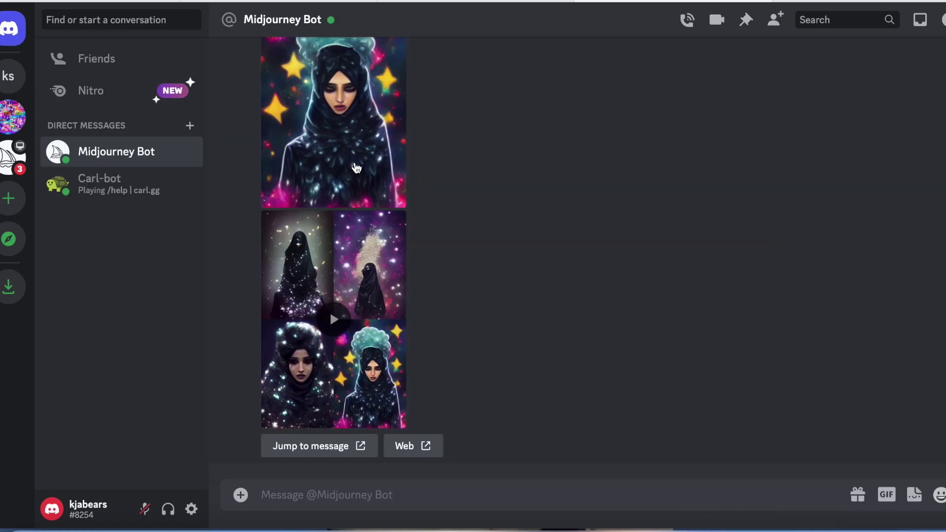
click(344, 308)
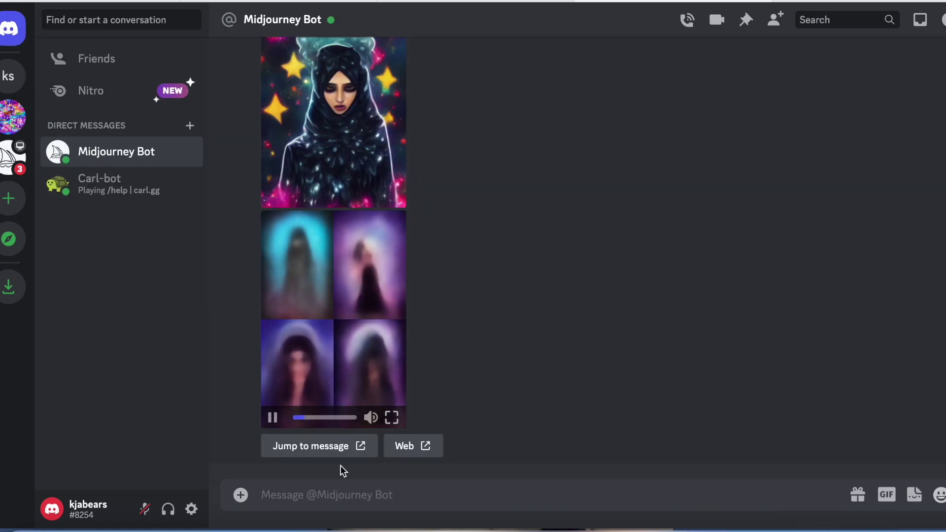
click(322, 450)
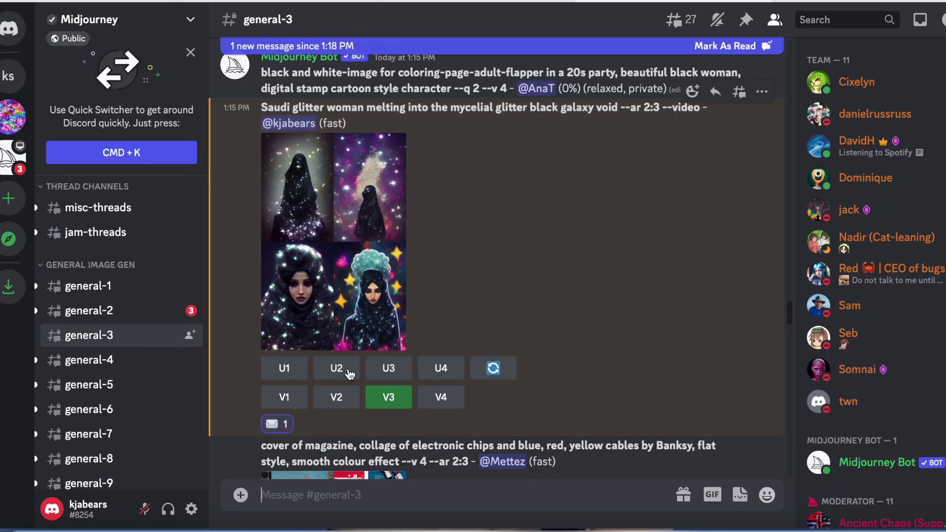
click(336, 399)
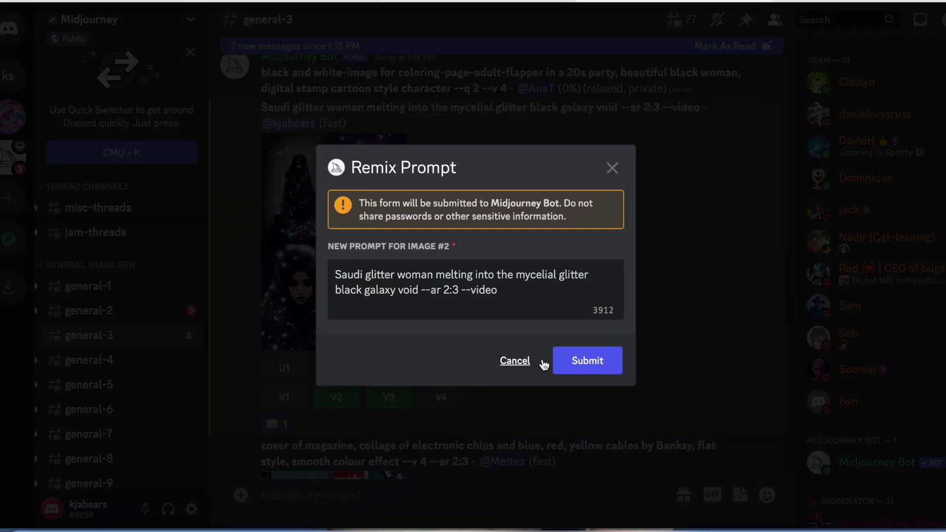
click(585, 360)
Step: Scroll down general-3 to the latest Saudi glitter woman Remix job, finished at 100%
scroll(579, 360, down, 20)
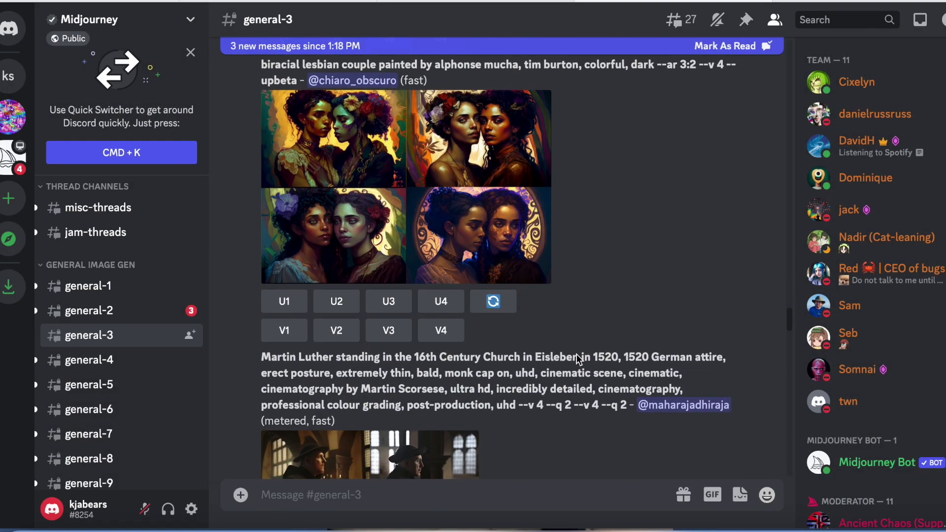
scroll(580, 359, down, 20)
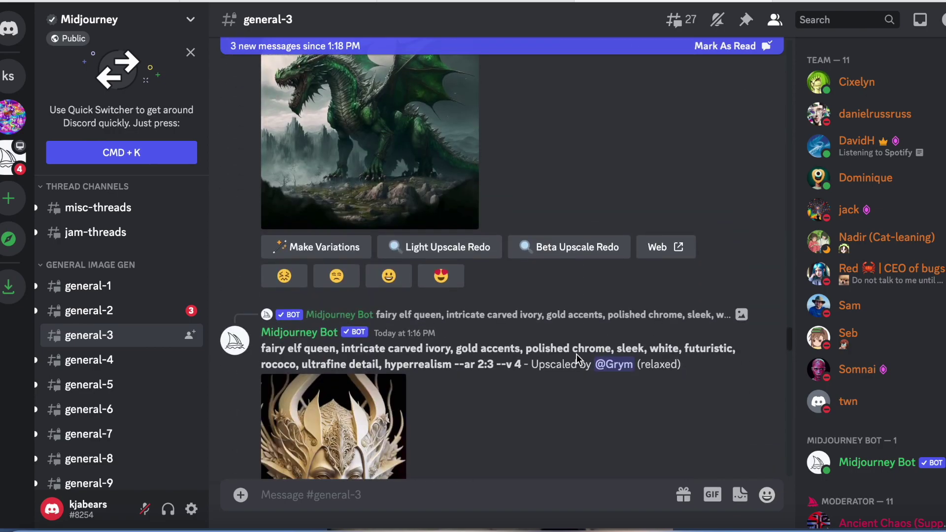
scroll(579, 360, down, 20)
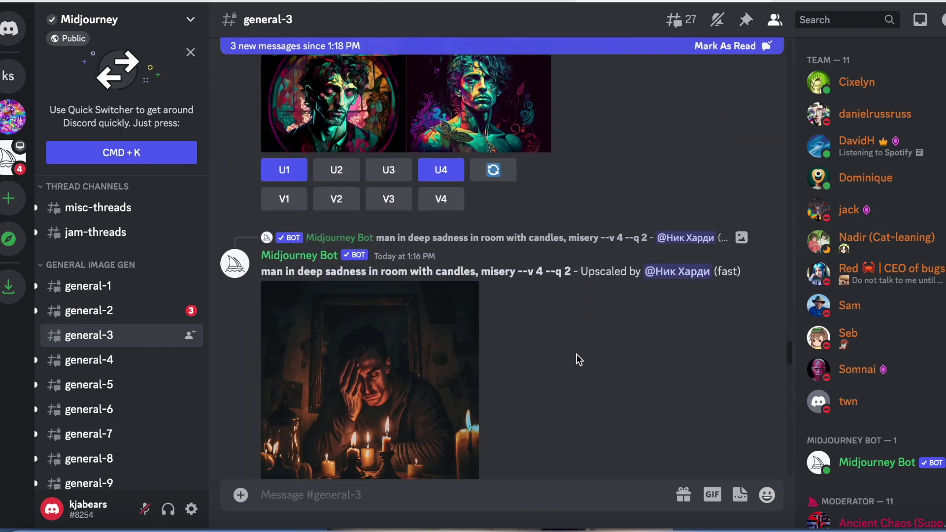
scroll(579, 360, down, 20)
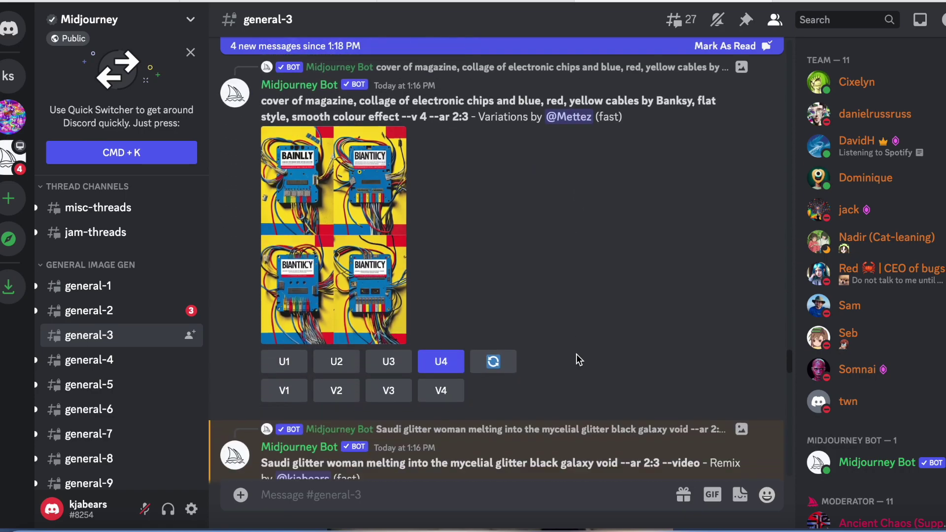
scroll(577, 355, down, 10)
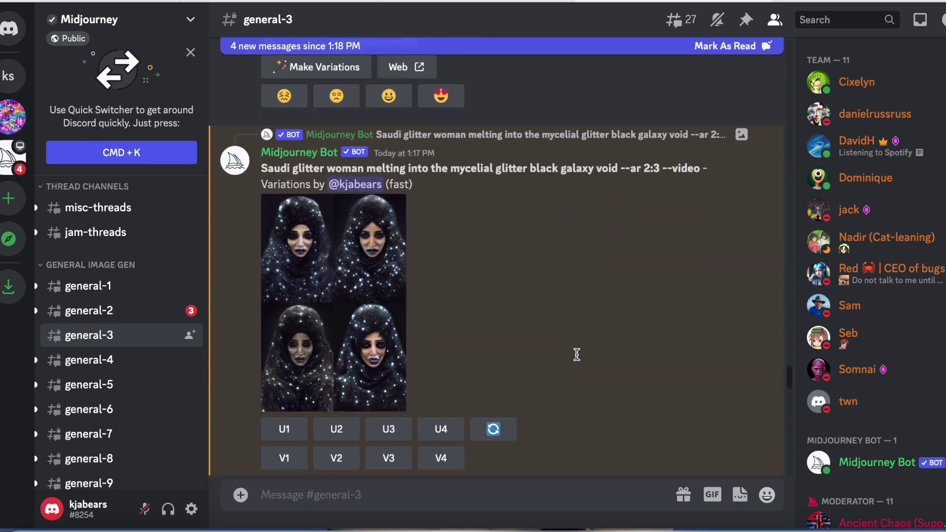
scroll(579, 360, down, 15)
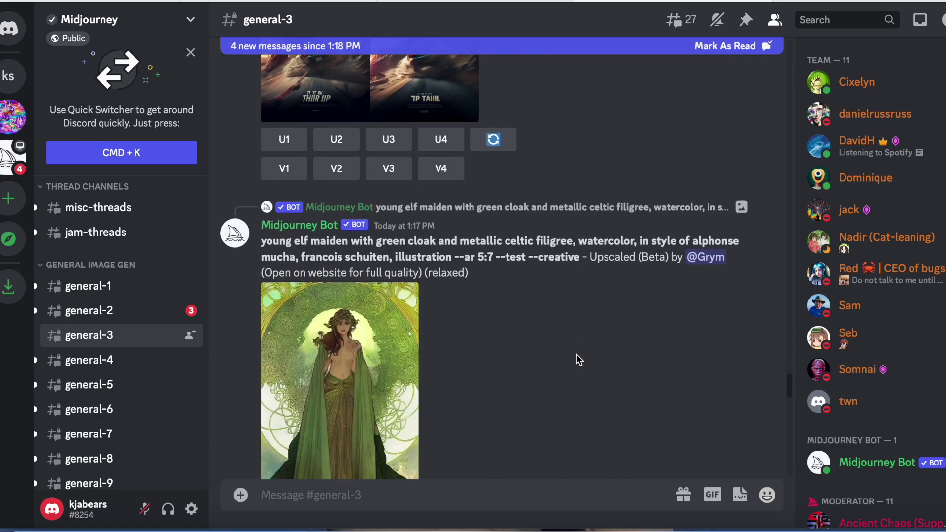
scroll(580, 360, down, 15)
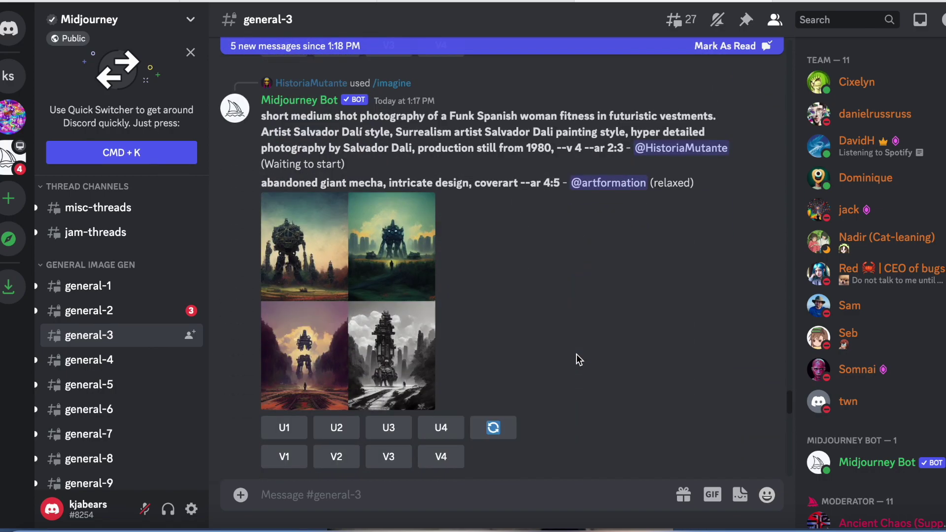
scroll(579, 360, down, 15)
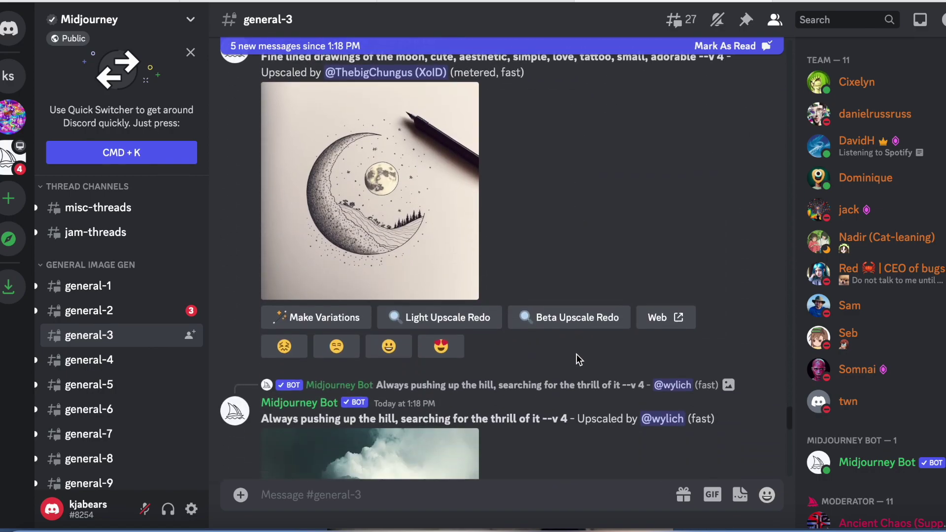
scroll(579, 360, down, 15)
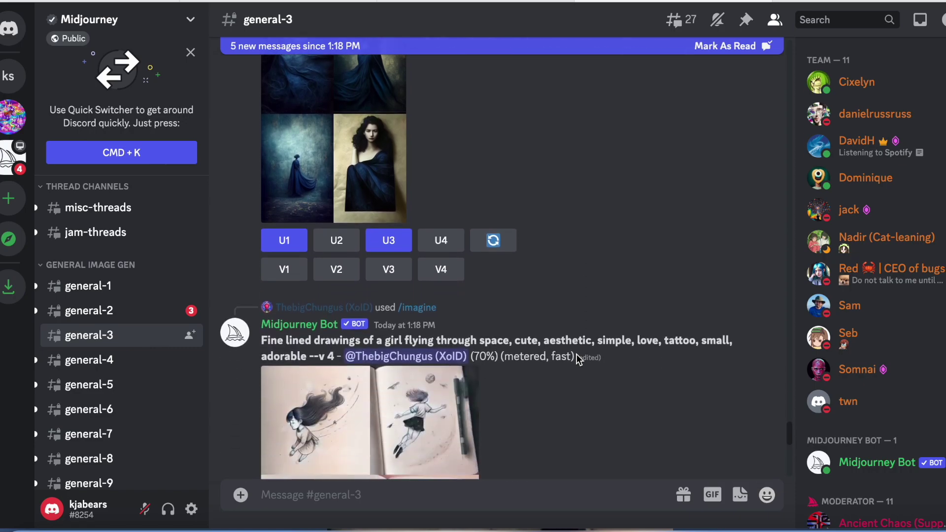
scroll(580, 360, down, 15)
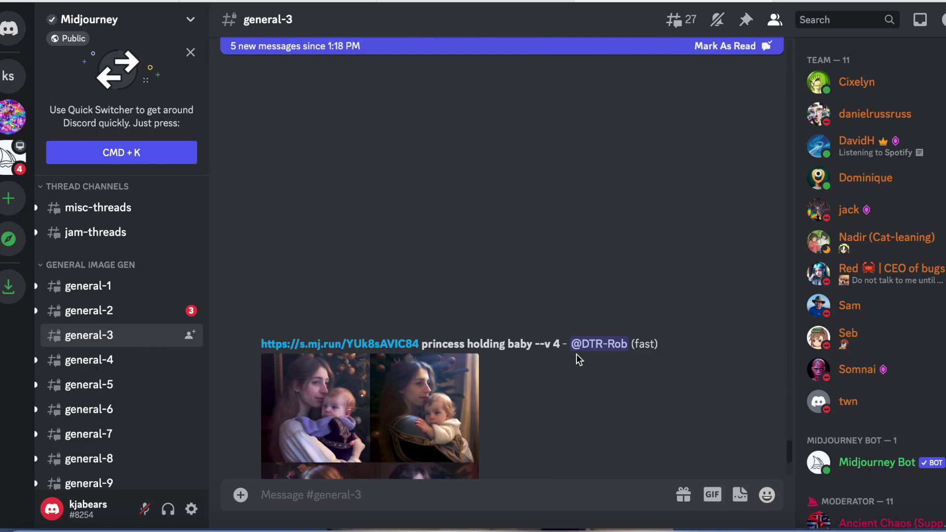
scroll(579, 360, down, 15)
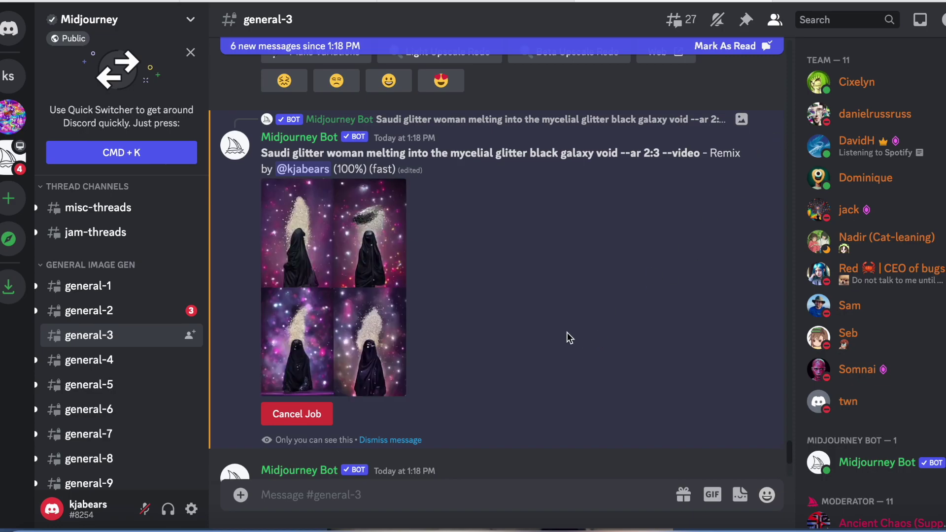
Step: Enlarge and close the remix grid, then return to the Midjourney Bot direct messages
click(328, 309)
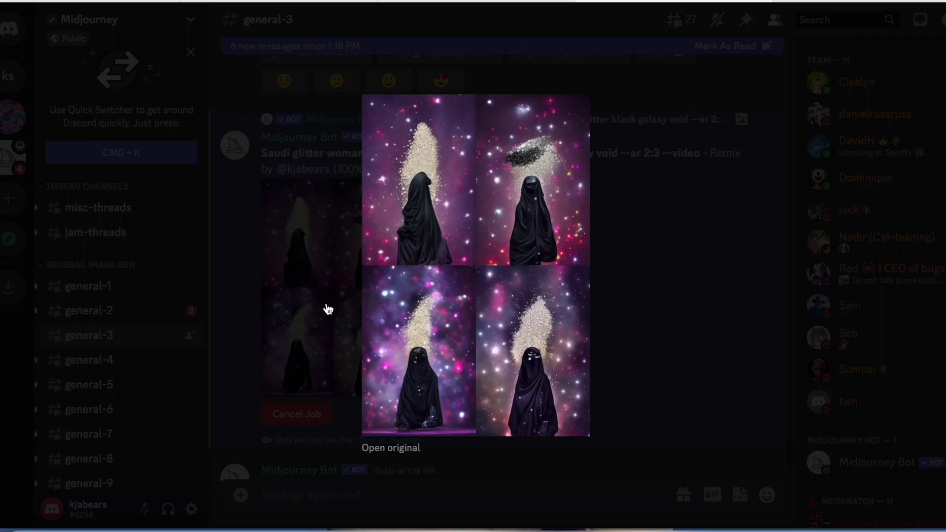
click(654, 261)
scroll(654, 261, down, 10)
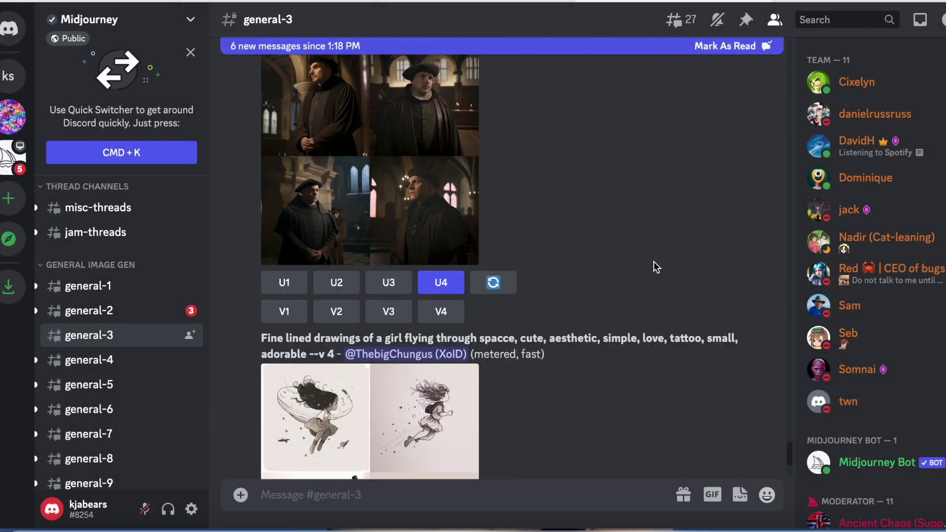
scroll(654, 261, down, 15)
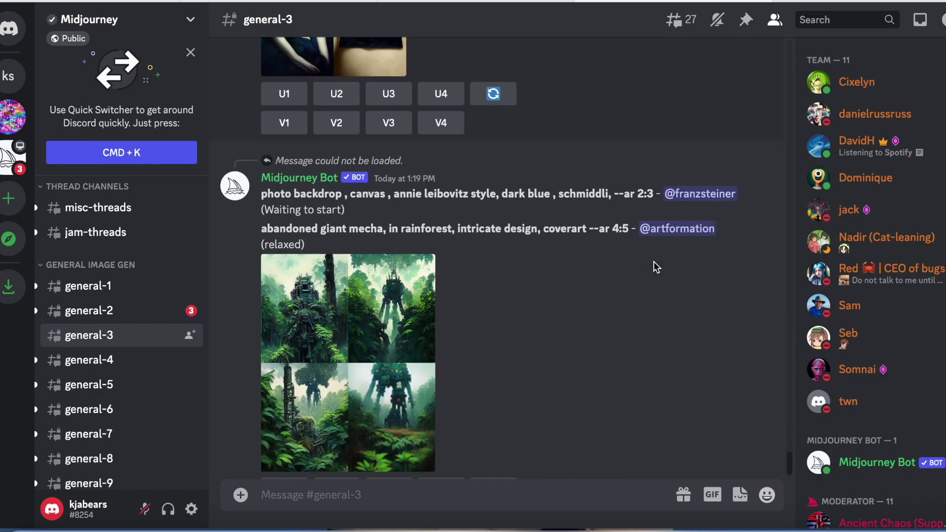
scroll(653, 262, up, 15)
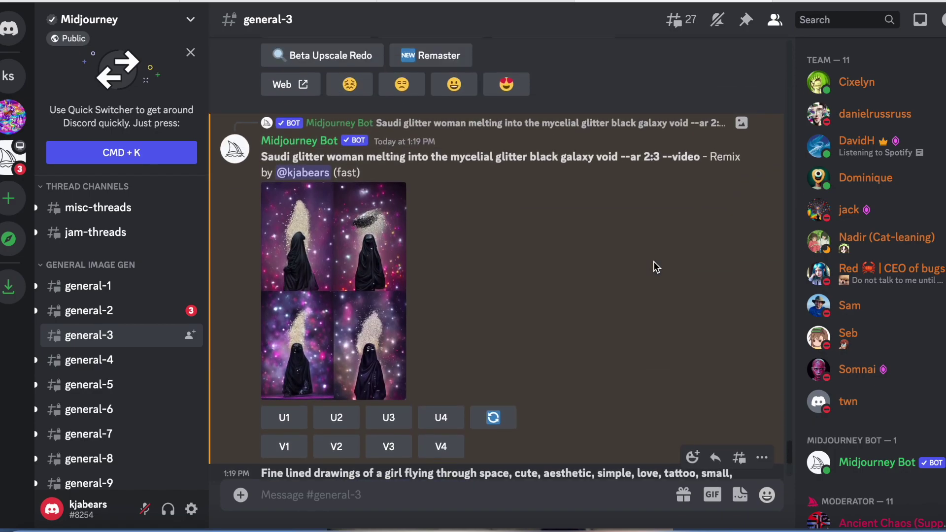
click(11, 28)
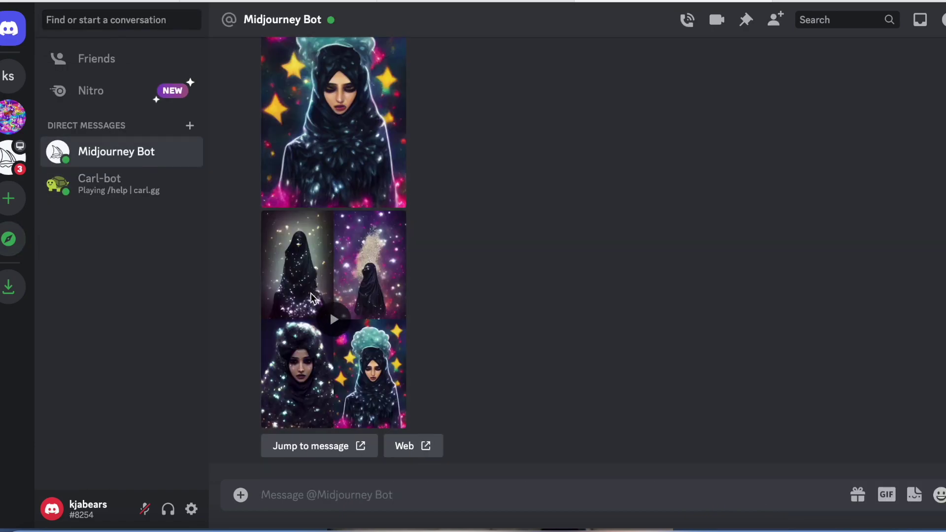
Step: Play the glitter galaxy woman remix preview, then open its video.mp4 in the browser
click(336, 345)
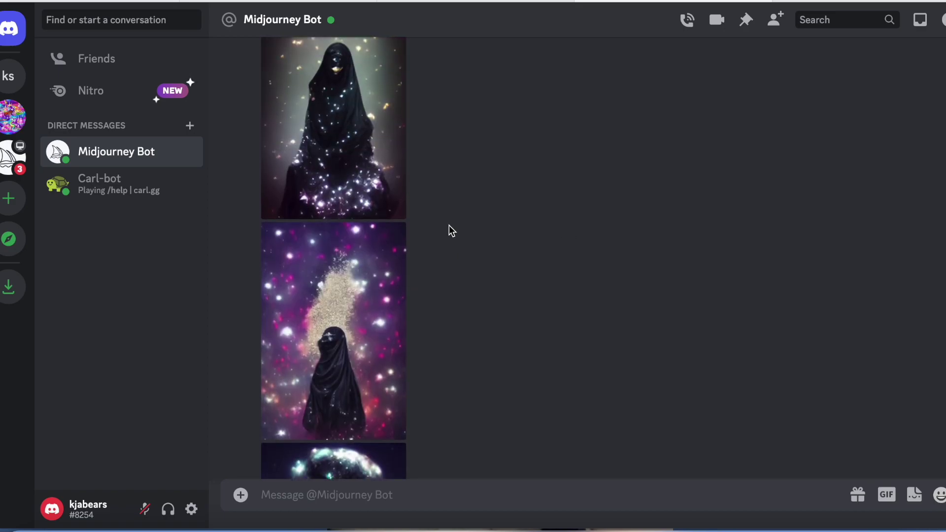
scroll(449, 226, up, 5)
click(511, 346)
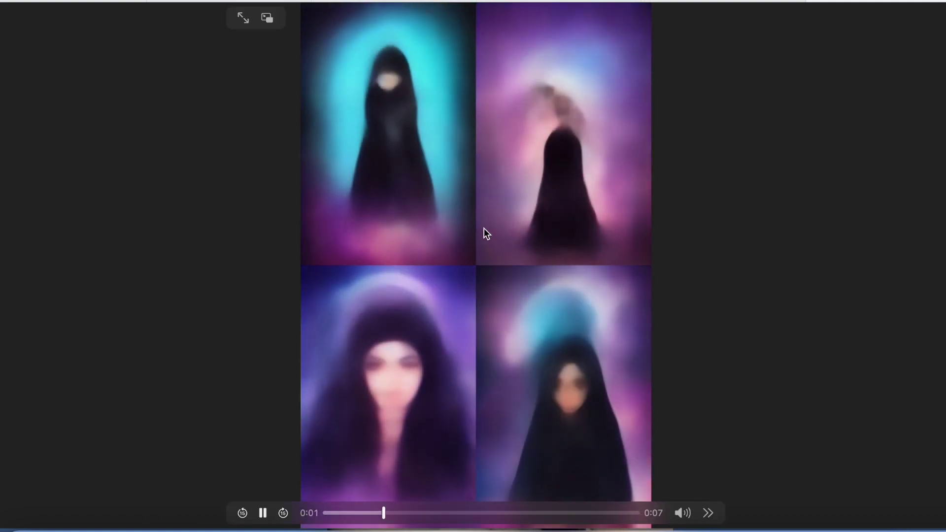
Step: Pause the glitter woman video.mp4 and download it with Download Video
click(486, 229)
right_click(485, 233)
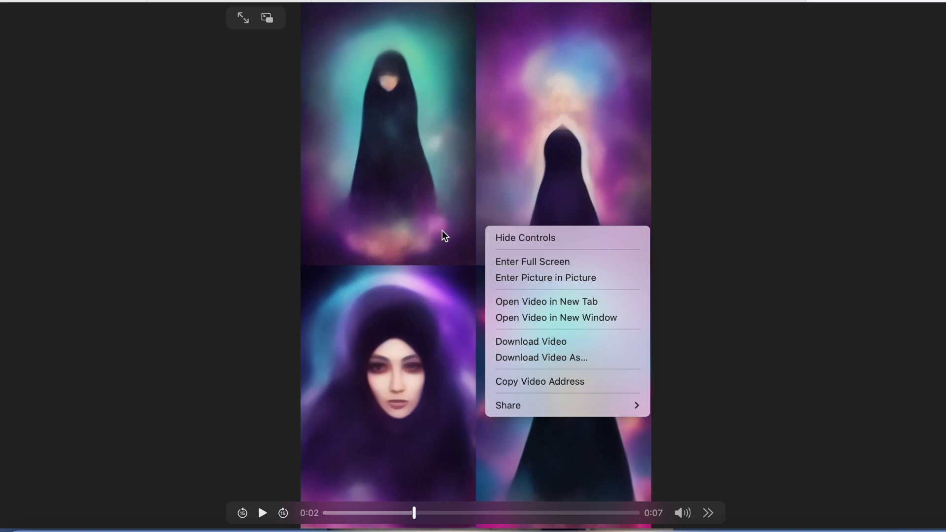
click(534, 342)
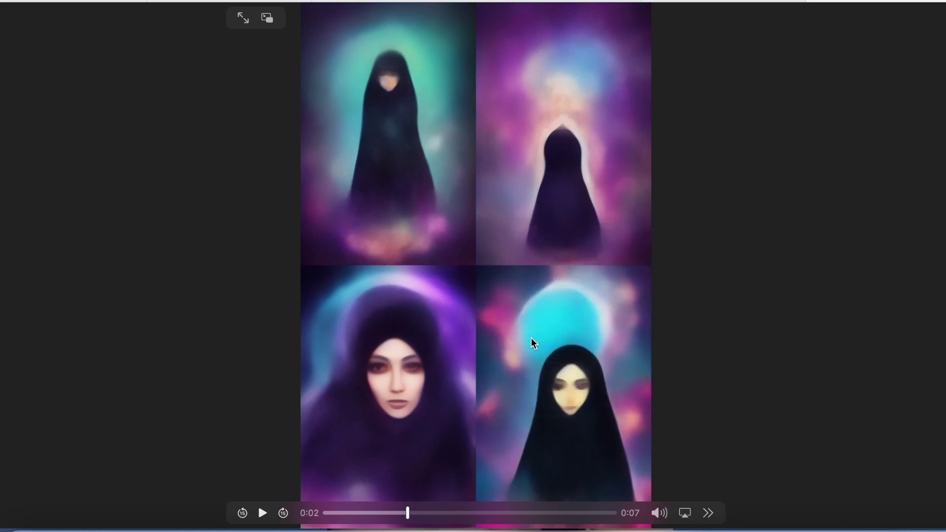